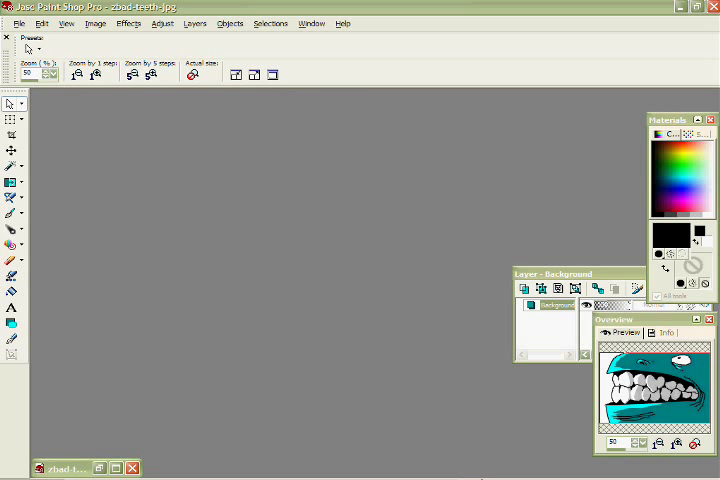
# Restore the zbad-teeth image window to look it over, minimize it again, and bring up the File menu
pyautogui.click(19, 24)
pyautogui.click(19, 24)
pyautogui.click(99, 467)
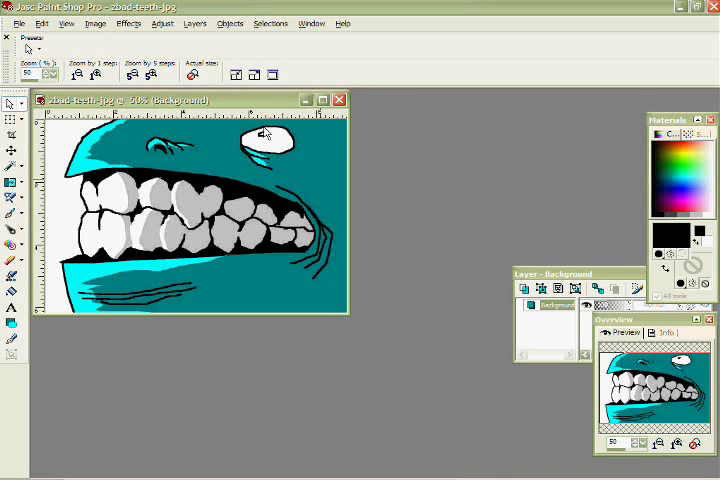
pyautogui.click(305, 100)
pyautogui.click(19, 24)
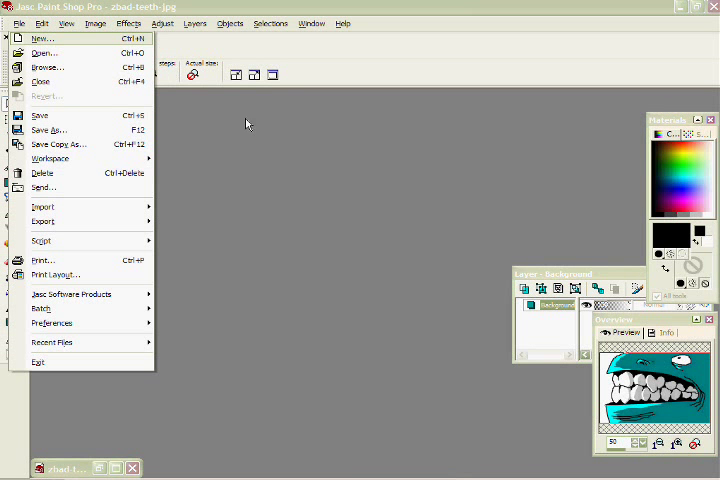
# Create a new 8.5 × 11 inch, 300 ppi raster image (Image1) with default settings
pyautogui.press('n')
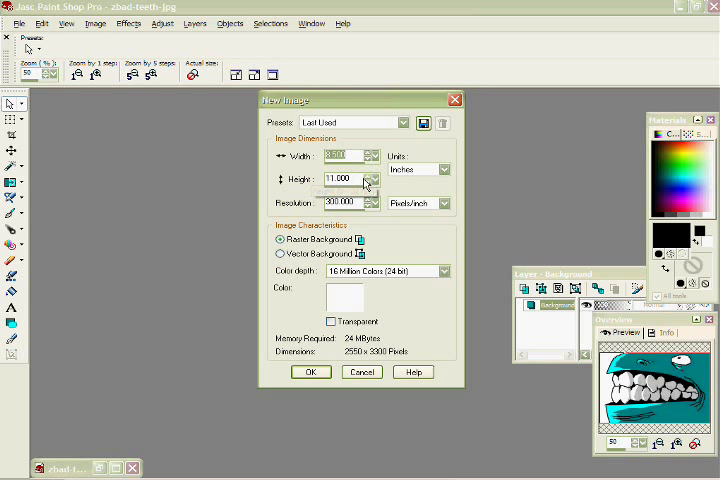
pyautogui.click(311, 372)
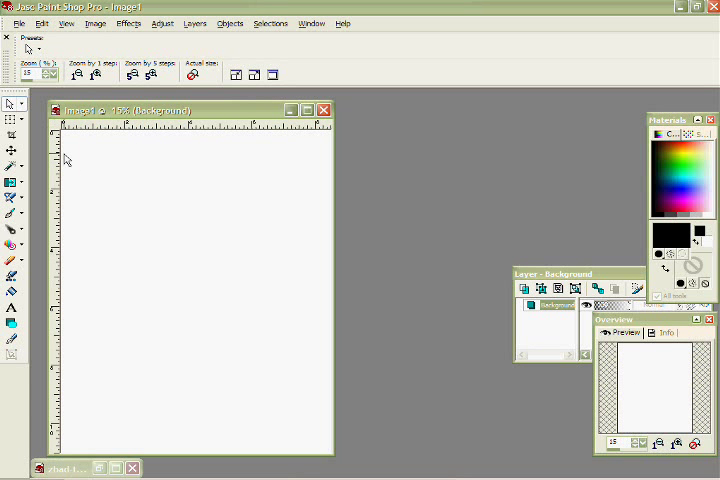
pyautogui.click(66, 24)
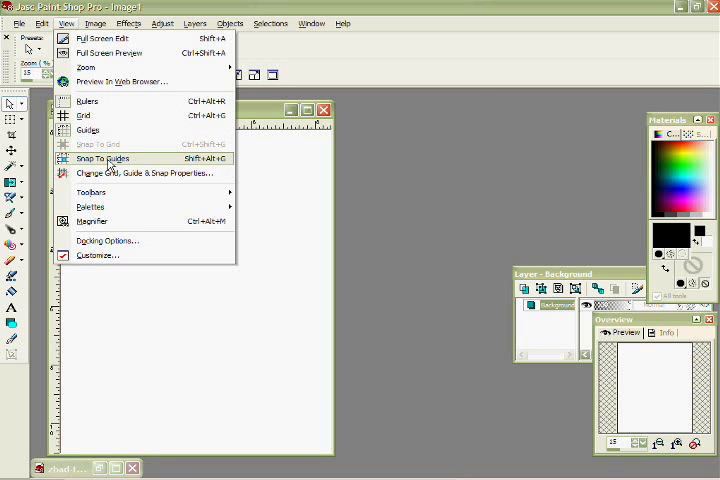
# Maximize Image1 and drag ruler guides to the left, top and right margins, zoomed out to the whole page
pyautogui.click(122, 12)
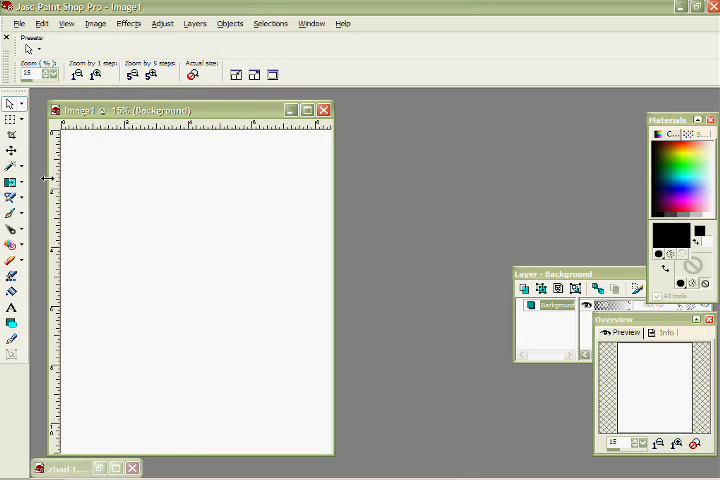
pyautogui.doubleClick(75, 110)
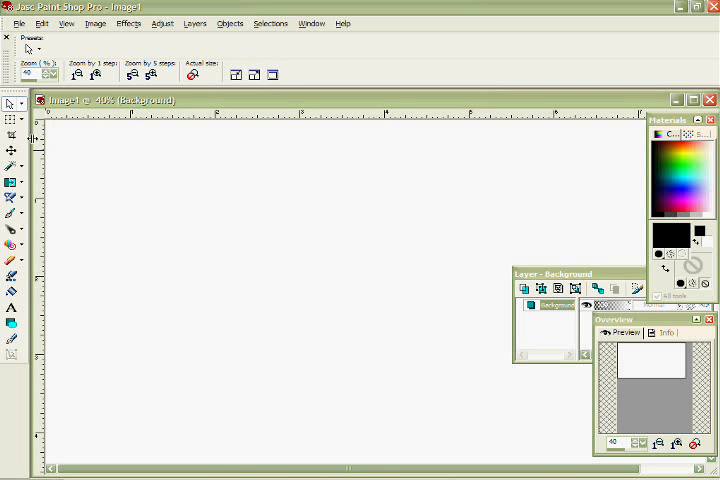
pyautogui.moveTo(40, 143); pyautogui.dragTo(67, 140)
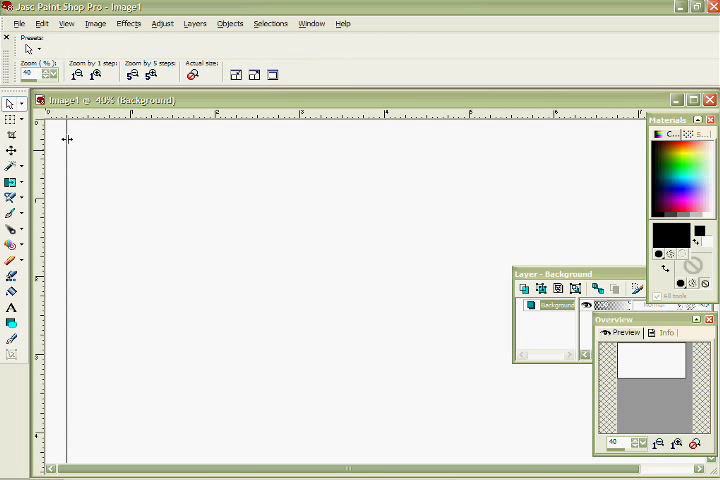
pyautogui.moveTo(85, 115); pyautogui.dragTo(87, 138)
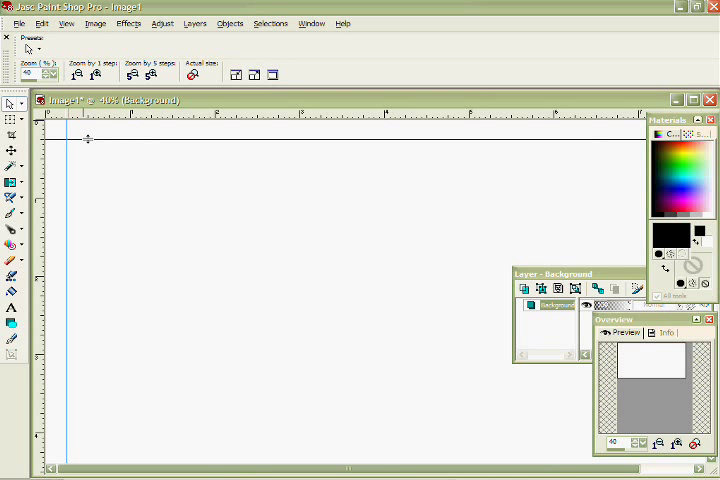
pyautogui.write('15')
pyautogui.press('Return')
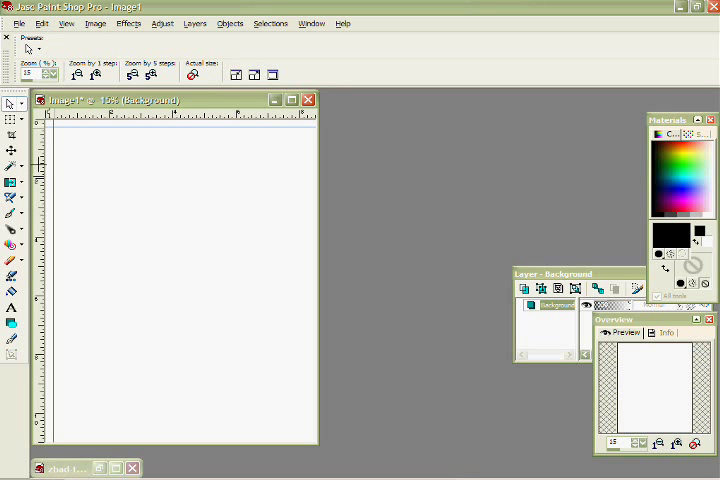
pyautogui.moveTo(316, 170); pyautogui.dragTo(307, 165)
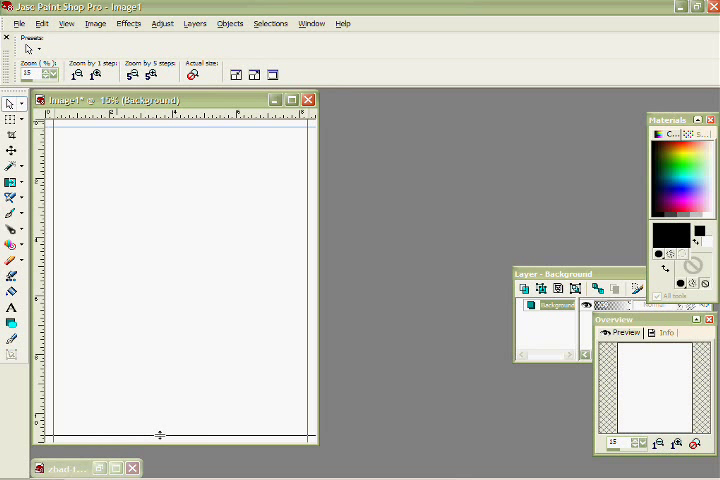
# Cancel the New Raster Layer dialog and add a new vector layer, Vector 1, above Background
pyautogui.click(525, 289)
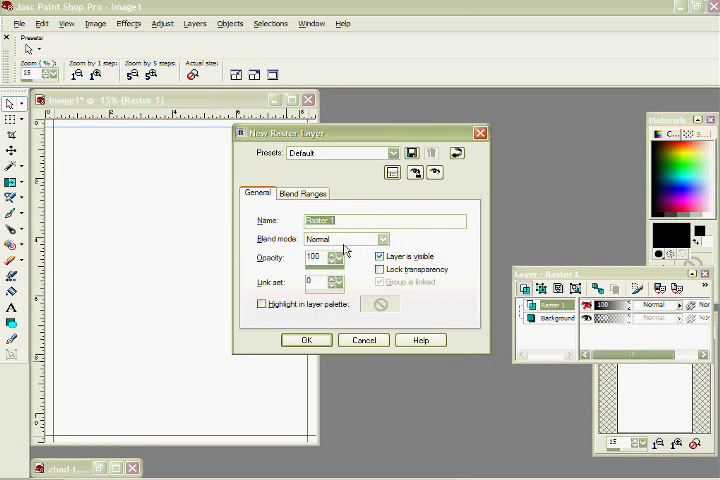
pyautogui.click(370, 341)
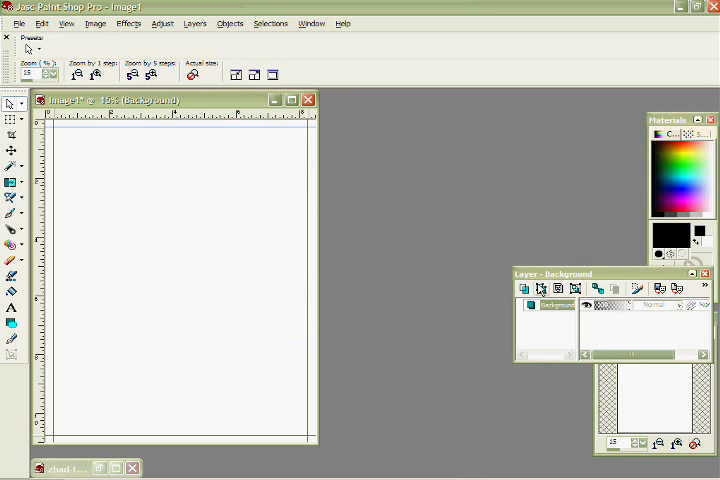
pyautogui.click(542, 290)
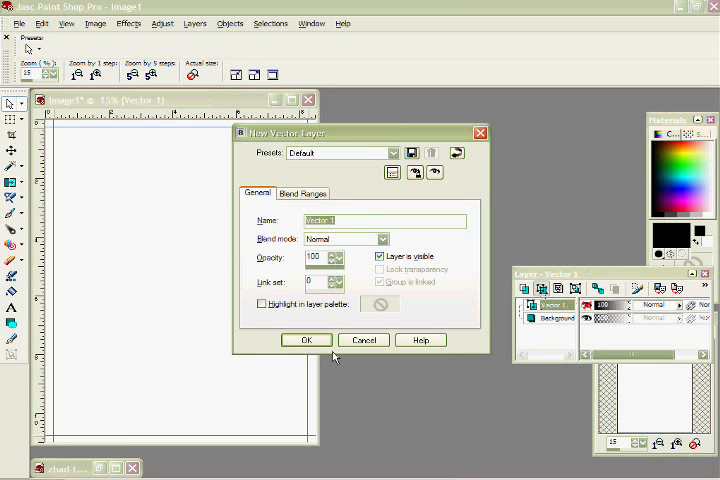
pyautogui.click(307, 340)
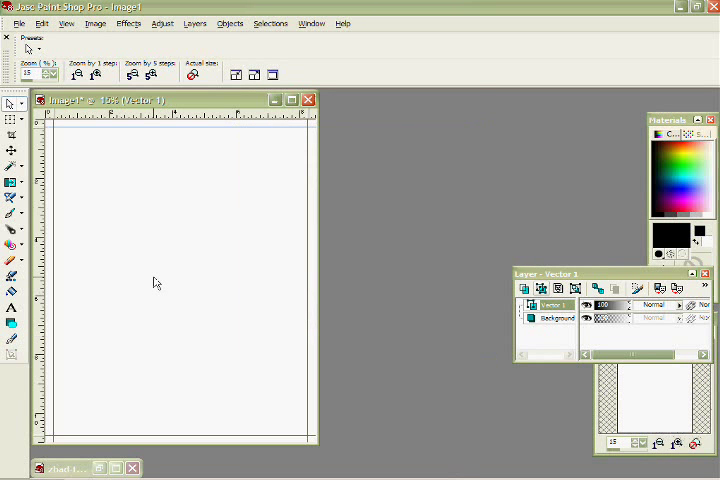
# Choose the Preset Shape tool with the Rectangle shape
pyautogui.click(12, 325)
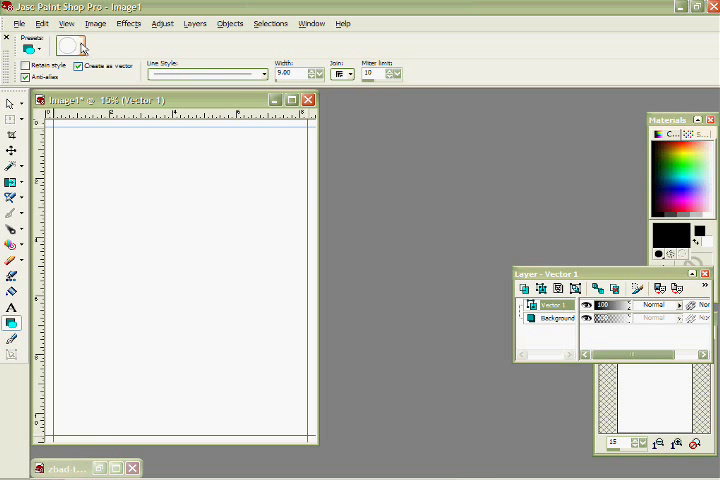
pyautogui.click(80, 45)
pyautogui.click(156, 101)
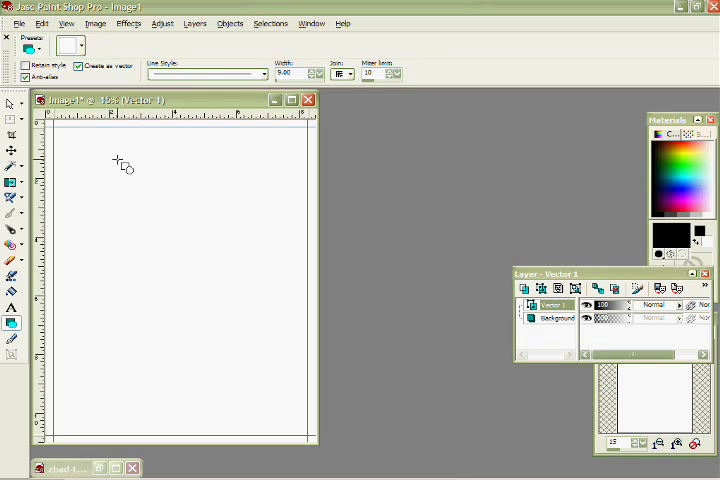
# Raise the outline Width to 22 while drawing and discarding trial rectangles
pyautogui.moveTo(86, 149); pyautogui.dragTo(193, 248)
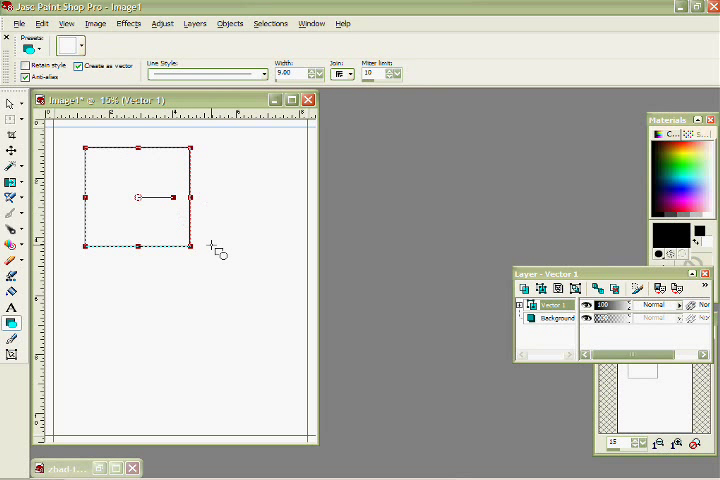
pyautogui.hotkey('ctrl', 'z')
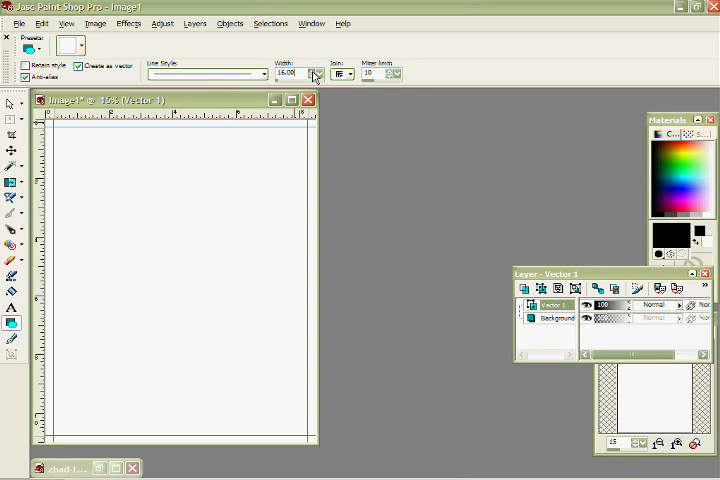
pyautogui.moveTo(163, 172); pyautogui.dragTo(243, 283)
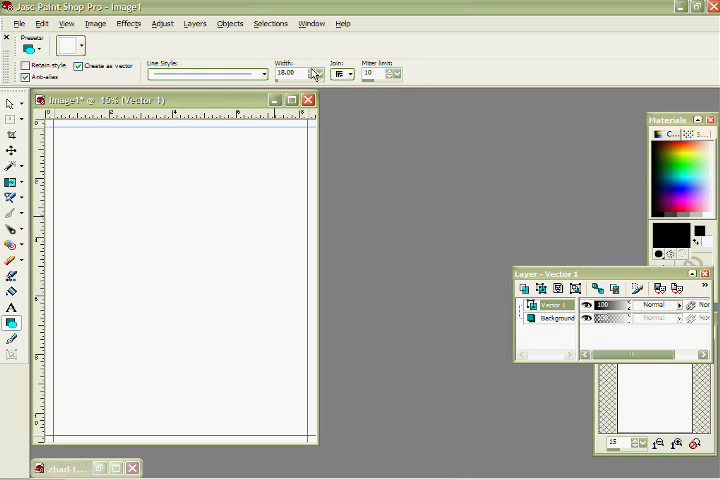
pyautogui.click(314, 72)
pyautogui.click(314, 72)
pyautogui.moveTo(122, 185); pyautogui.dragTo(206, 300)
pyautogui.moveTo(106, 214); pyautogui.dragTo(200, 306)
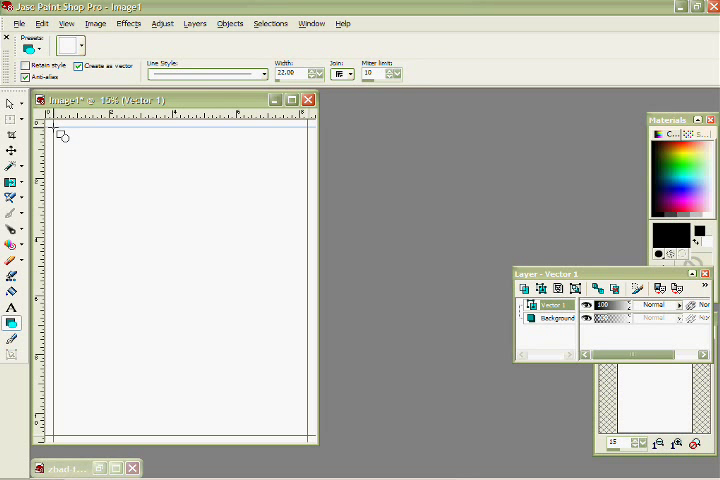
# Draw the panel rectangle from the top-left guide corner across to the right guide
pyautogui.moveTo(58, 132); pyautogui.dragTo(315, 243)
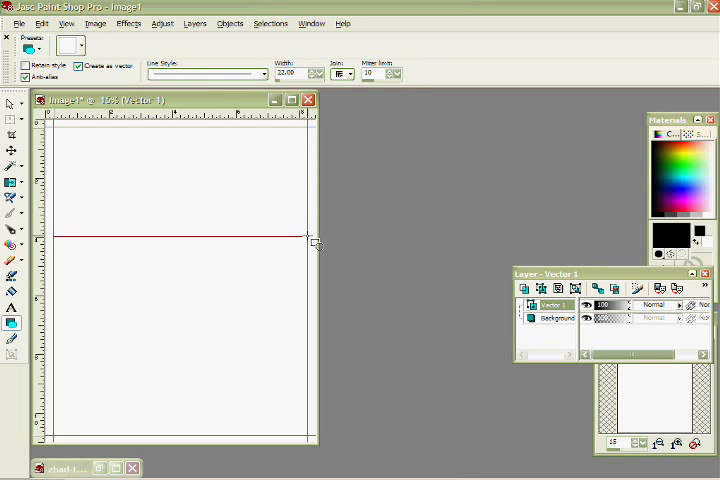
pyautogui.moveTo(315, 243); pyautogui.dragTo(308, 236)
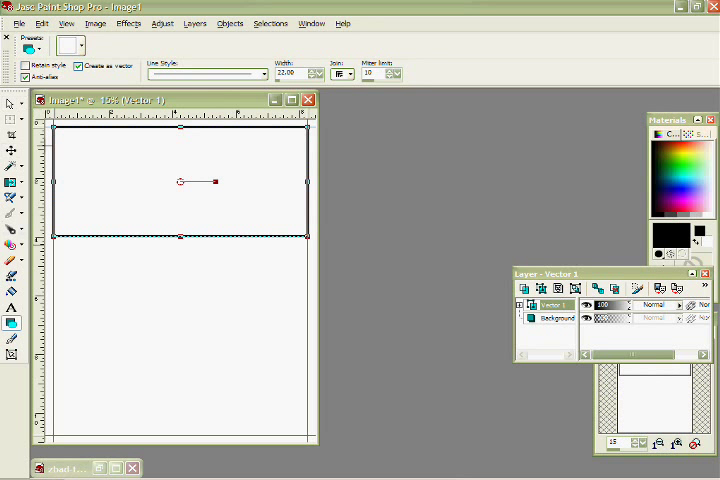
pyautogui.rightClick(548, 312)
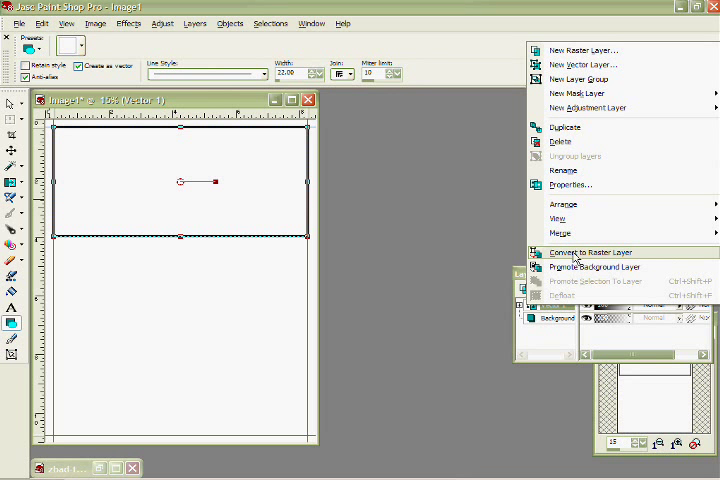
# Convert Vector 1 to a raster layer and hide Background so the panel interior is transparent
pyautogui.click(576, 254)
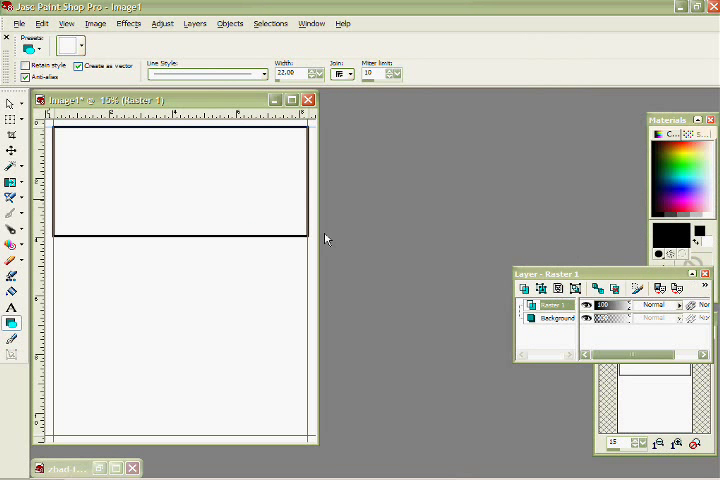
pyautogui.click(11, 291)
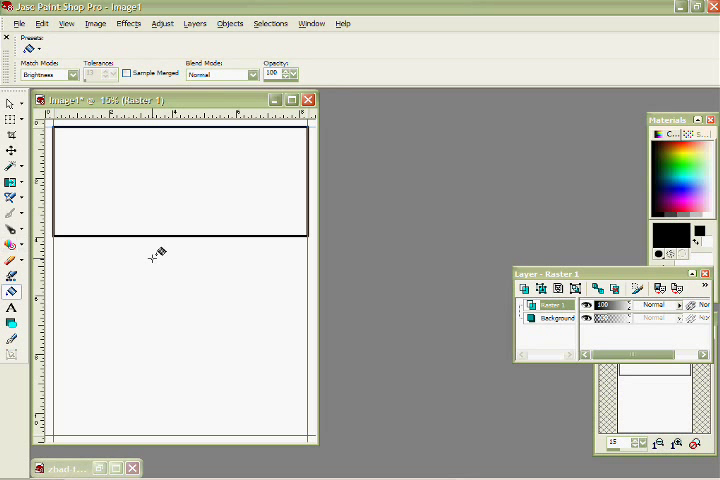
pyautogui.click(588, 318)
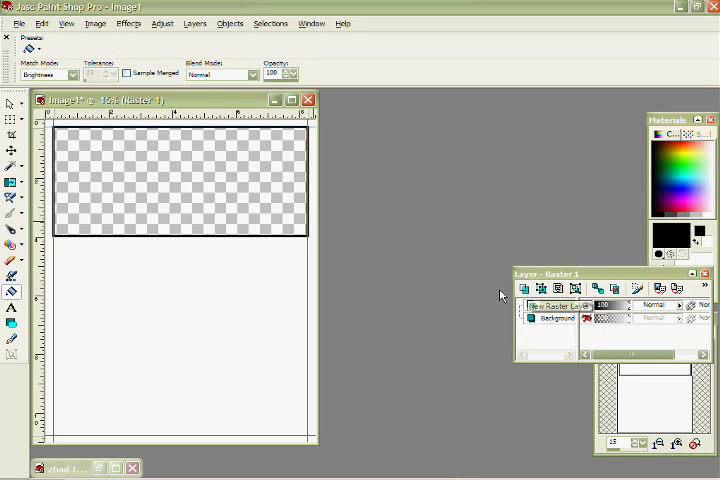
# Copy the zbad-teeth image, close it, and paste it into Image1 as new layer Raster 2
pyautogui.click(70, 468)
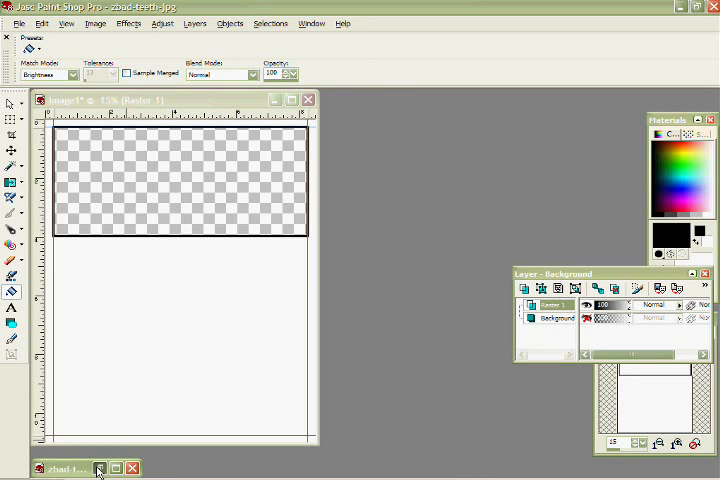
pyautogui.click(99, 469)
pyautogui.click(41, 23)
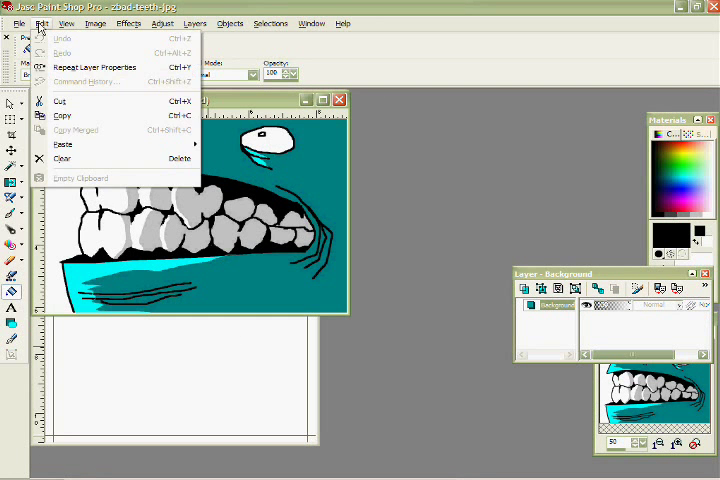
pyautogui.click(80, 115)
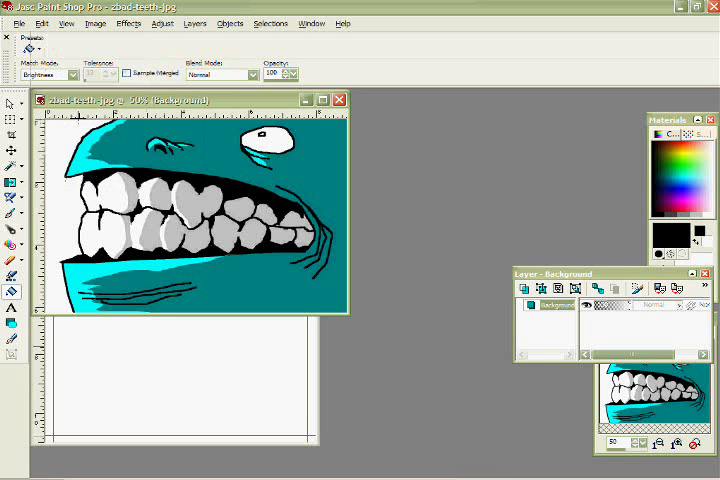
pyautogui.click(339, 100)
pyautogui.click(41, 23)
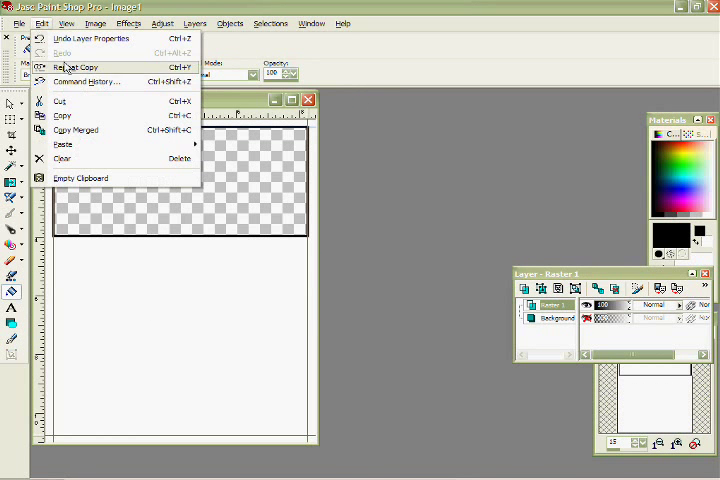
pyautogui.moveTo(63, 144)
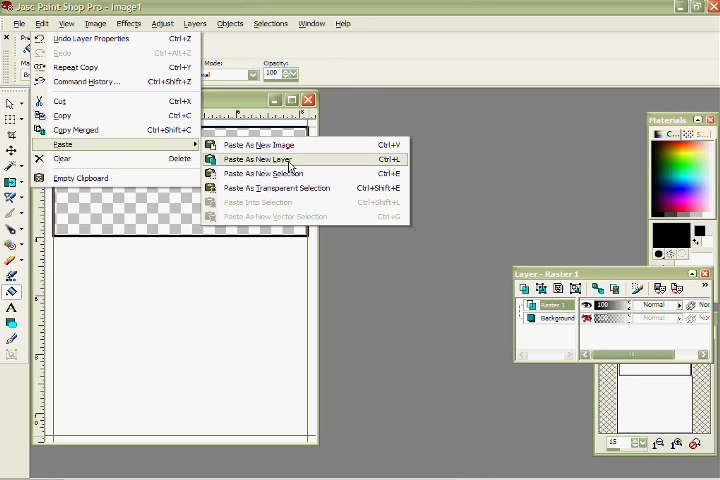
pyautogui.click(290, 160)
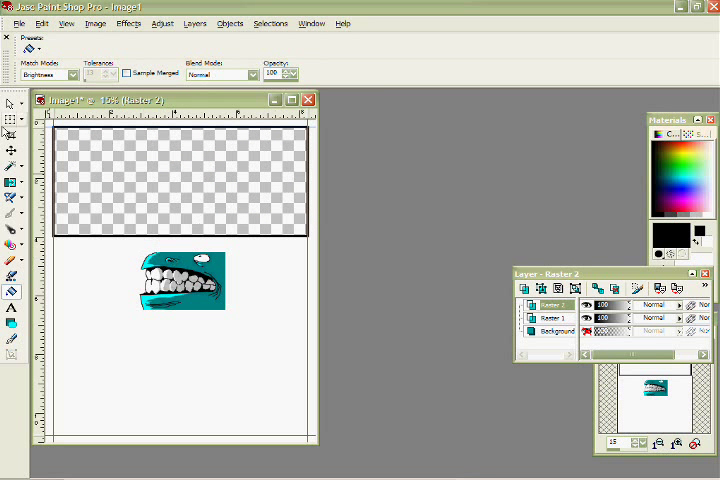
# Move the teeth picture into the top panel and place Raster 2 beneath the panel outline
pyautogui.click(11, 150)
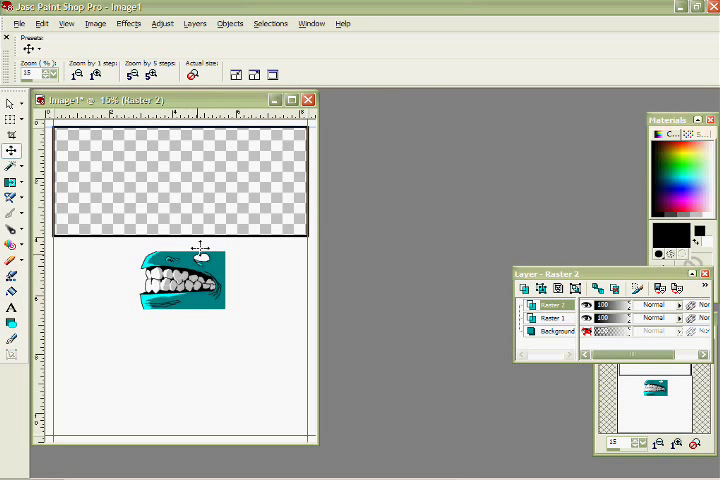
pyautogui.moveTo(200, 247); pyautogui.dragTo(265, 195)
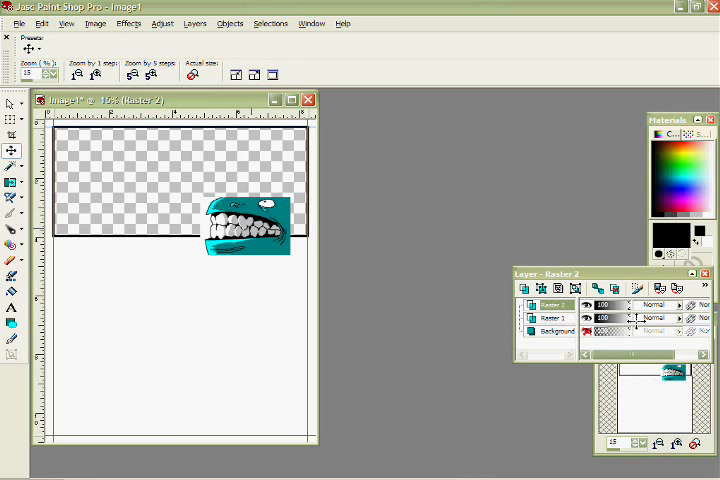
pyautogui.click(553, 317)
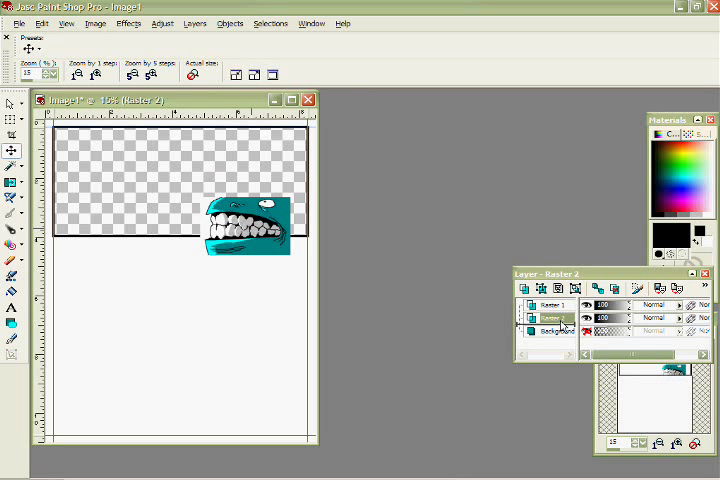
pyautogui.moveTo(250, 215); pyautogui.dragTo(248, 185)
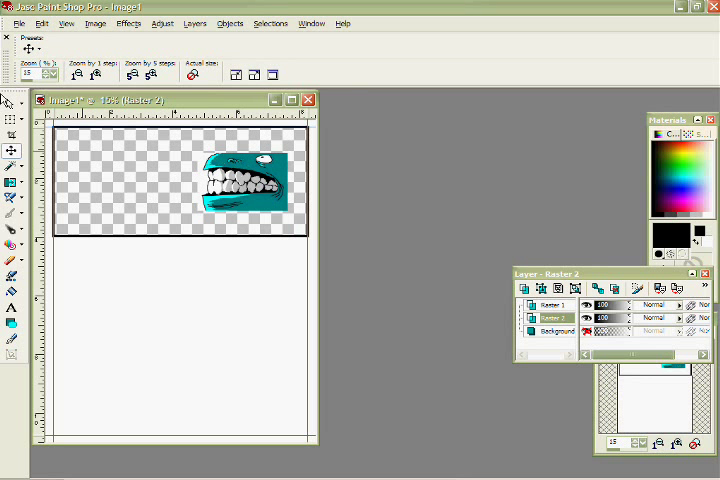
pyautogui.click(12, 120)
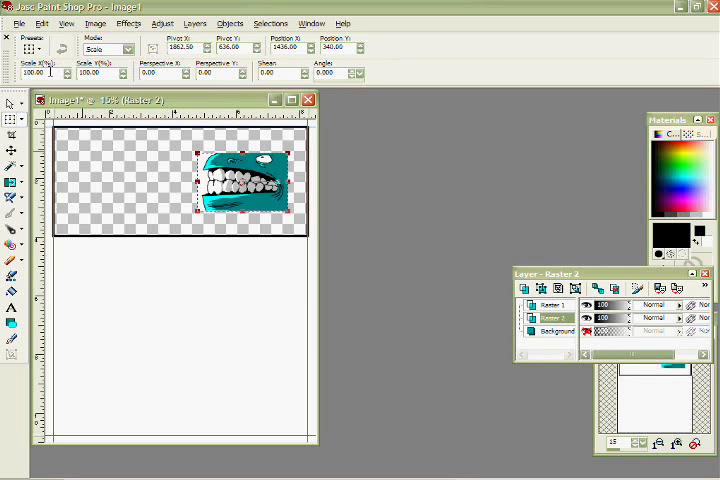
# Try Deform scales of 130% and 160% on the teeth layer, repositioning it in the panel
pyautogui.moveTo(48, 72); pyautogui.dragTo(20, 72)
pyautogui.write('30')
pyautogui.press('Tab')
pyautogui.write('0')
pyautogui.press('Return')
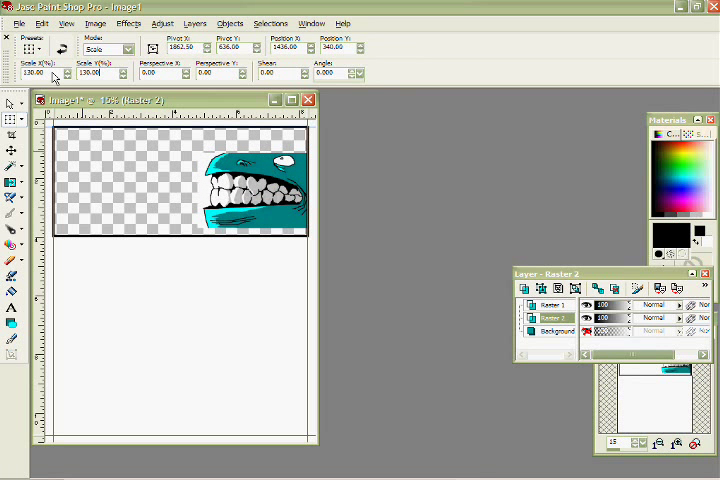
pyautogui.doubleClick(33, 73)
pyautogui.write('160')
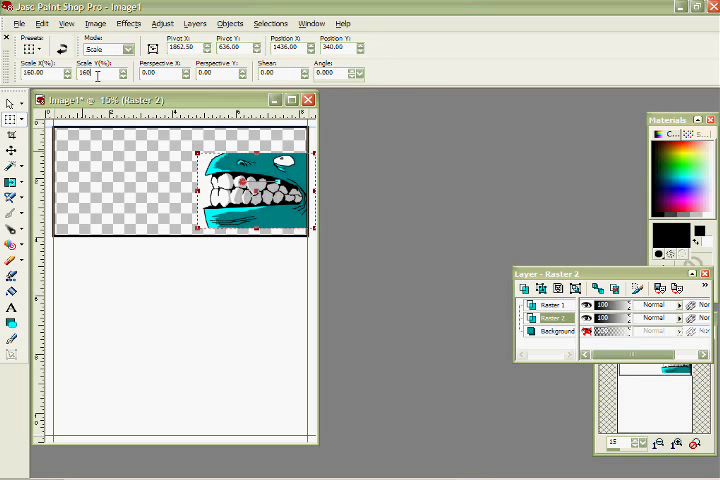
pyautogui.press('Return')
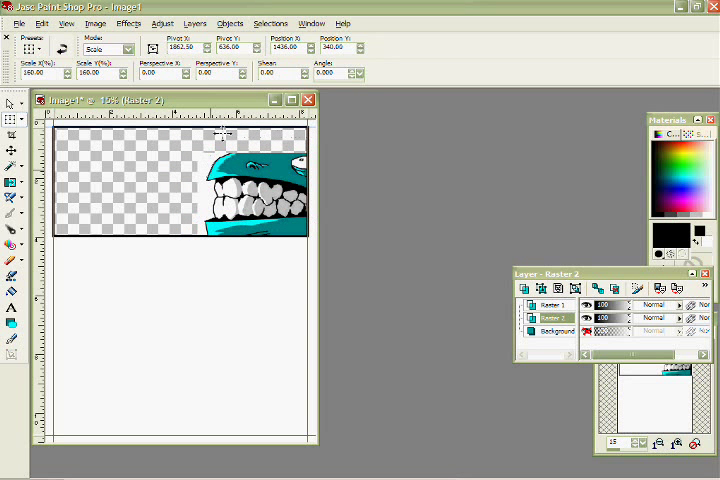
pyautogui.moveTo(222, 135); pyautogui.dragTo(190, 118)
pyautogui.write('18')
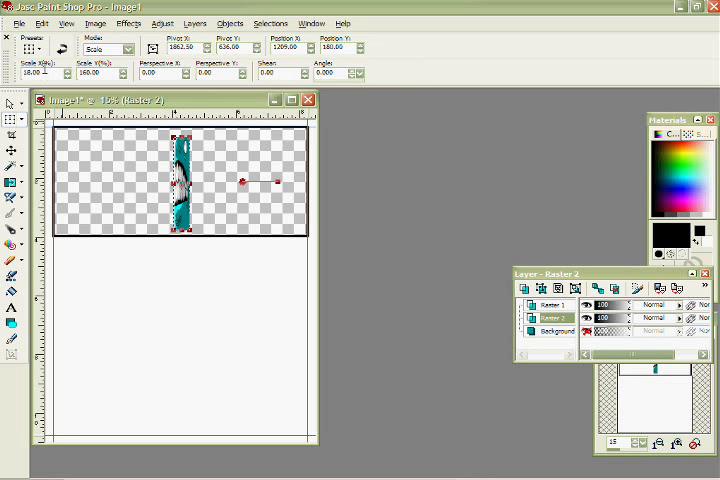
pyautogui.doubleClick(32, 72)
pyautogui.write('100')
pyautogui.press('Return')
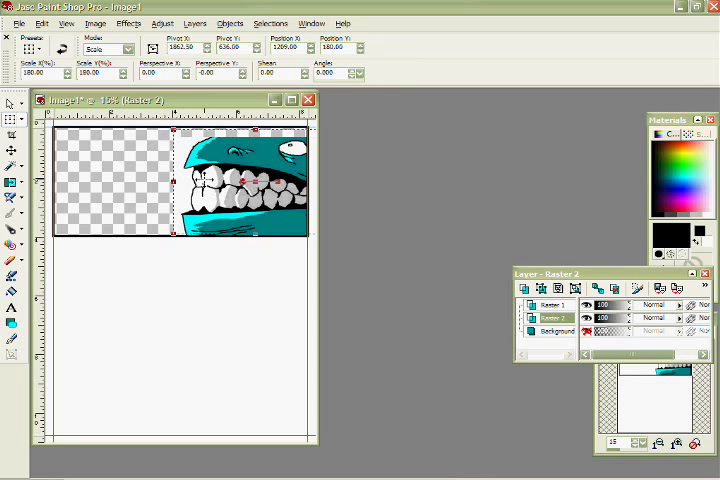
pyautogui.write('50')
pyautogui.moveTo(205, 180); pyautogui.dragTo(198, 238)
pyautogui.write('200')
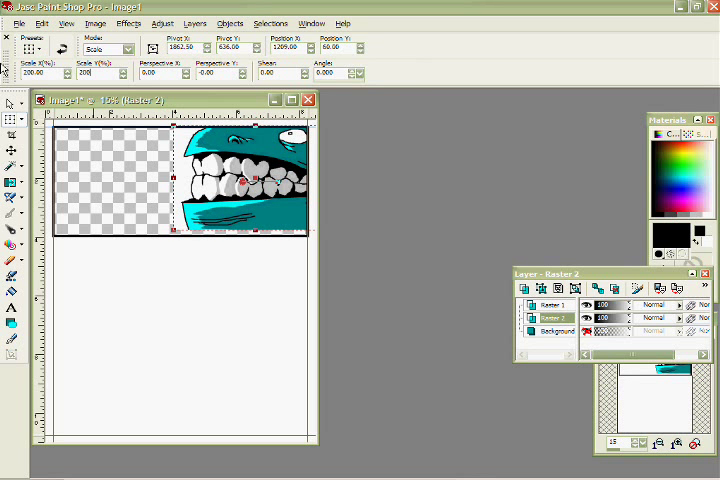
# Settle on a 190% scale, apply it, and shift the teeth across the right part of the panel
pyautogui.press('Tab')
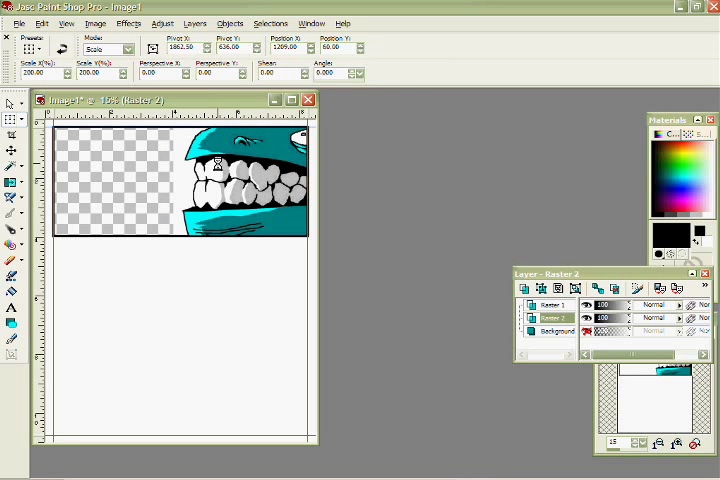
pyautogui.moveTo(222, 165); pyautogui.dragTo(214, 168)
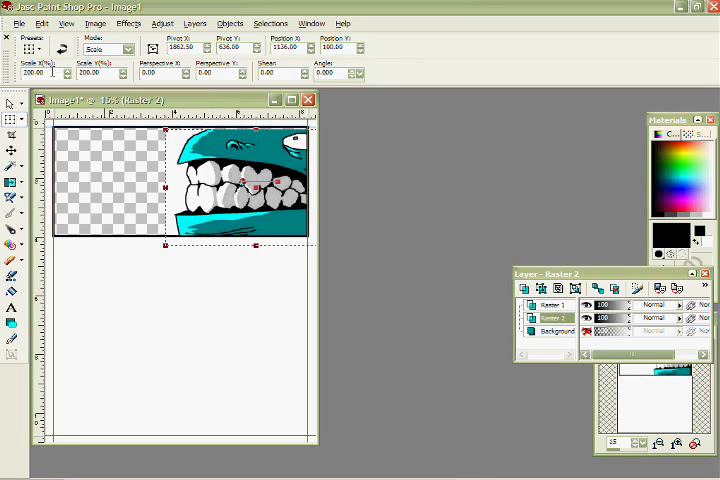
pyautogui.moveTo(52, 72); pyautogui.dragTo(3, 68)
pyautogui.write('150')
pyautogui.press('Return')
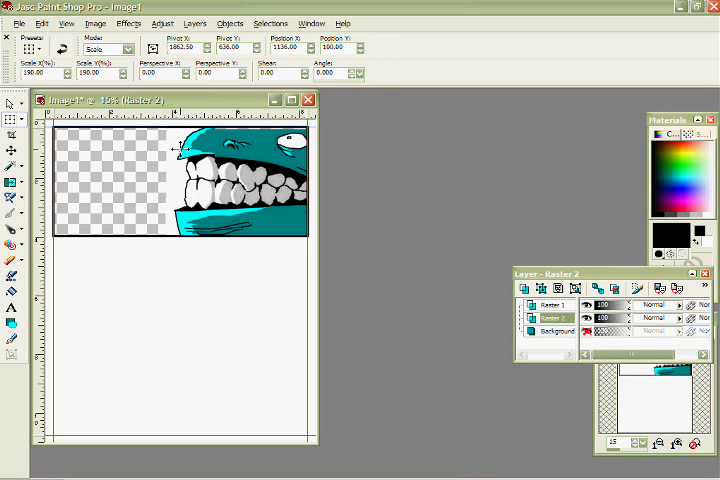
pyautogui.moveTo(181, 150); pyautogui.dragTo(212, 156)
pyautogui.doubleClick(212, 156)
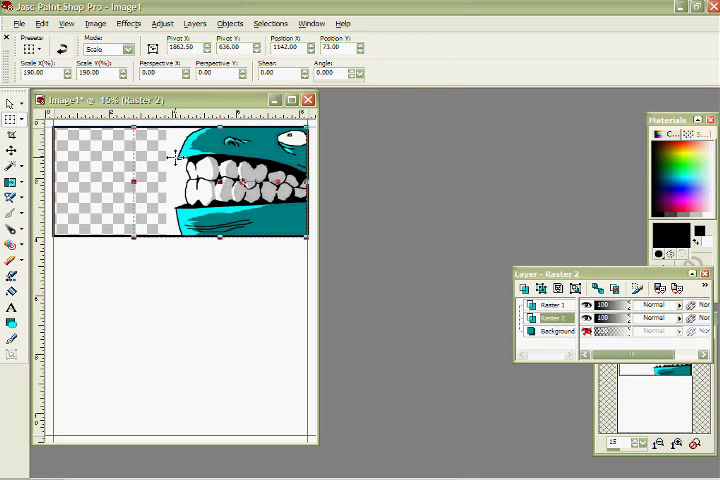
pyautogui.moveTo(215, 157); pyautogui.dragTo(175, 155)
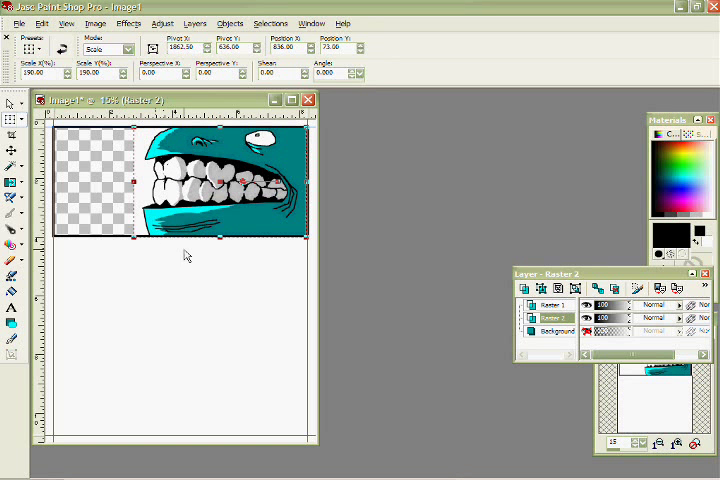
pyautogui.scroll(-1, 287, 183)
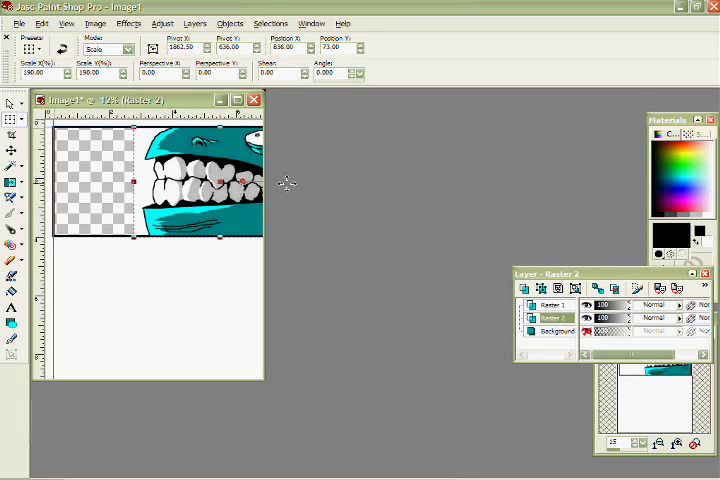
pyautogui.scroll(1, 287, 183)
pyautogui.scroll(2, 310, 190)
pyautogui.scroll(1, 480, 190)
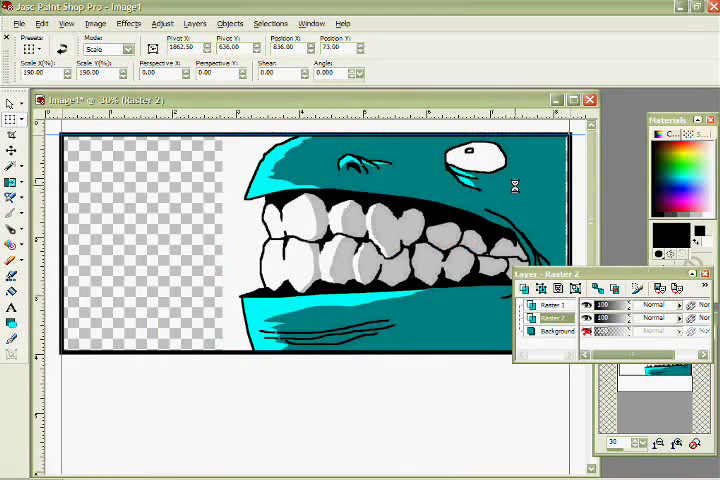
# Drag Raster 2 right so Position X goes from 843 to 853 and commit it
pyautogui.click(514, 186)
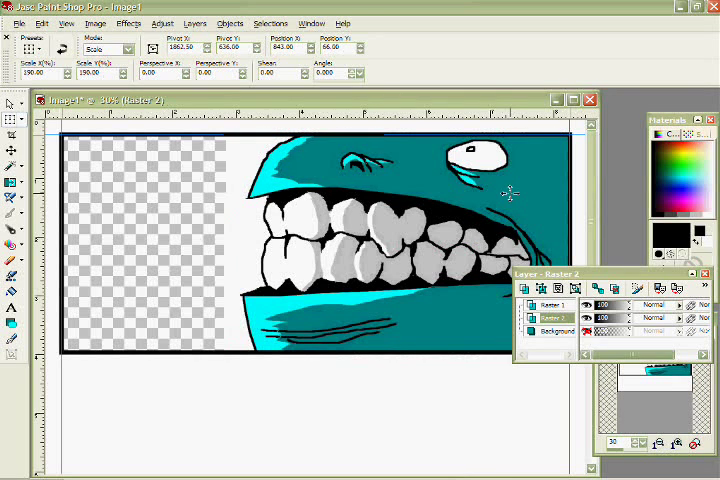
pyautogui.moveTo(510, 192); pyautogui.dragTo(370, 148)
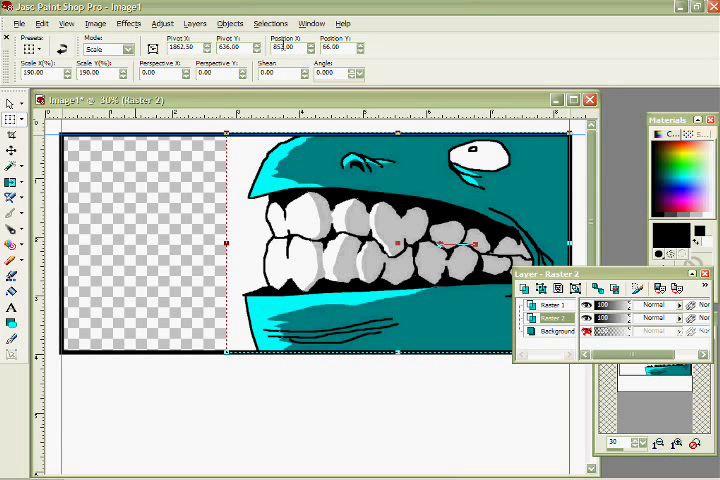
pyautogui.press('Tab')
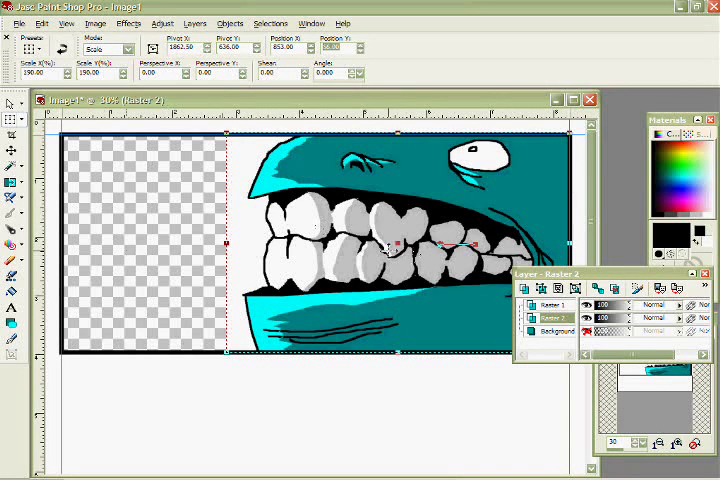
pyautogui.press('z')
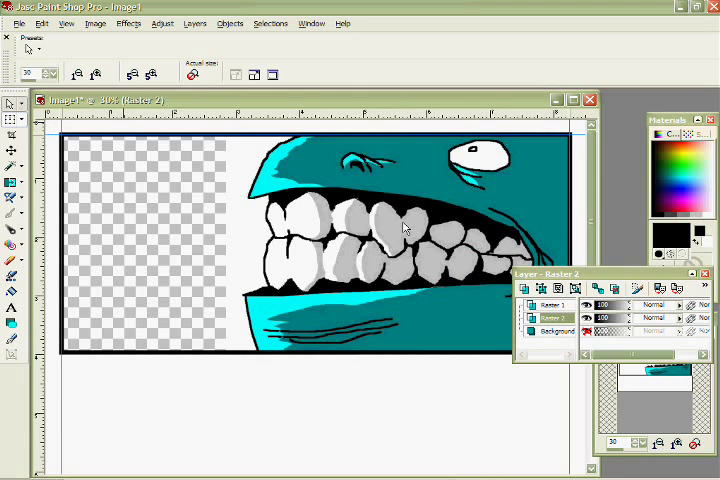
# Zoom to 120% on the monster's eye and open Adjust > Add/Remove Noise
pyautogui.click(420, 250)
pyautogui.click(466, 262)
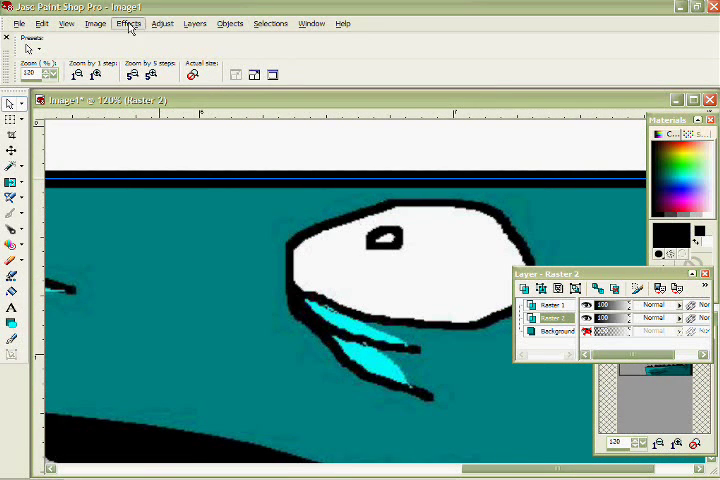
pyautogui.click(97, 24)
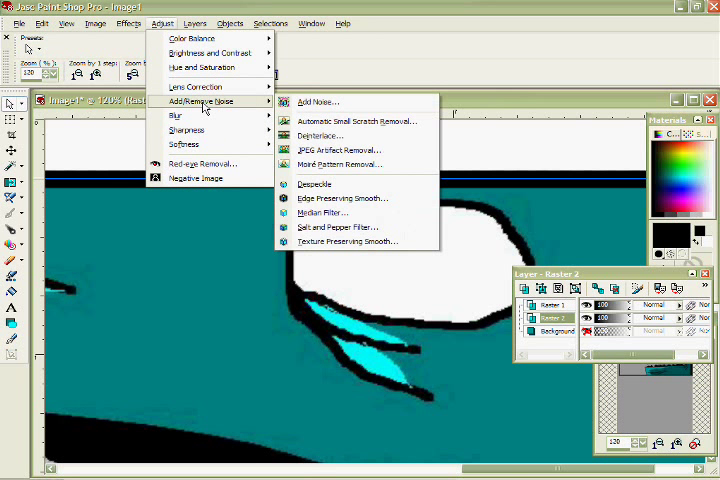
pyautogui.moveTo(205, 101)
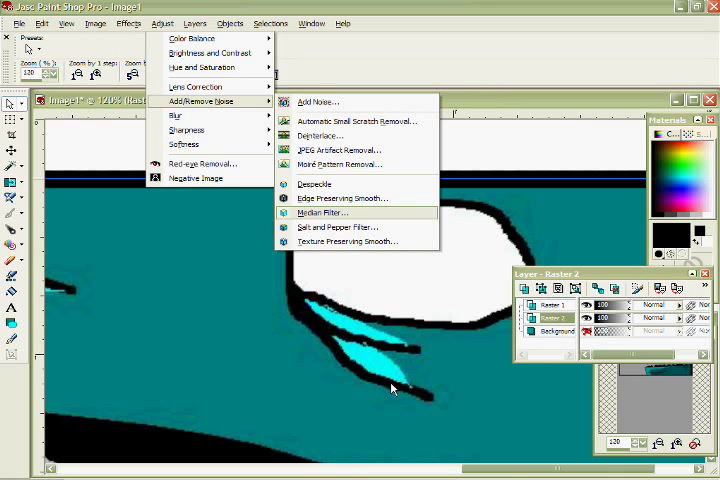
pyautogui.click(318, 213)
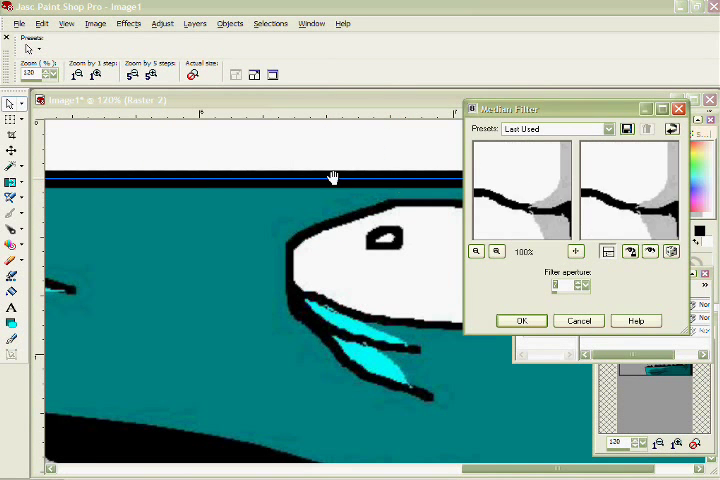
# Apply a Median Filter with aperture 9 to Raster 2 after checking the eye and fins in preview
pyautogui.moveTo(540, 190)
pyautogui.mouseDown()
pyautogui.moveTo(559, 178)
pyautogui.moveTo(603, 230)
pyautogui.mouseUp()
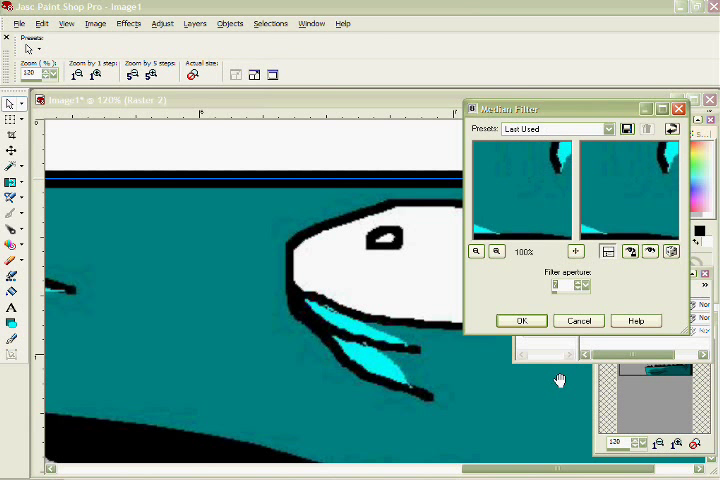
pyautogui.moveTo(603, 200); pyautogui.dragTo(598, 207)
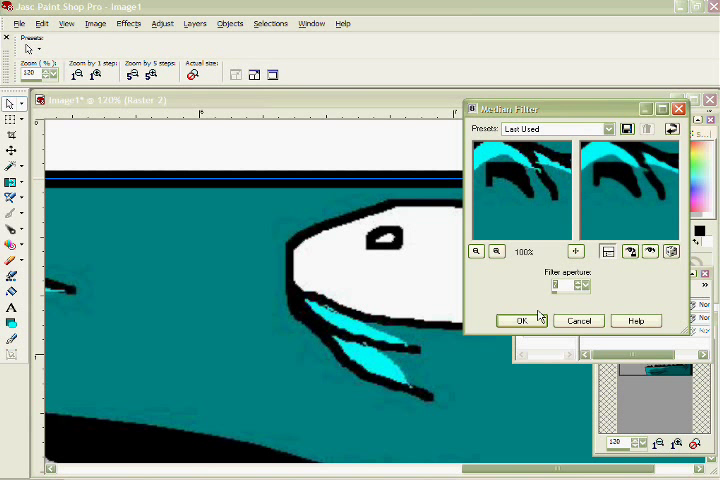
pyautogui.click(581, 289)
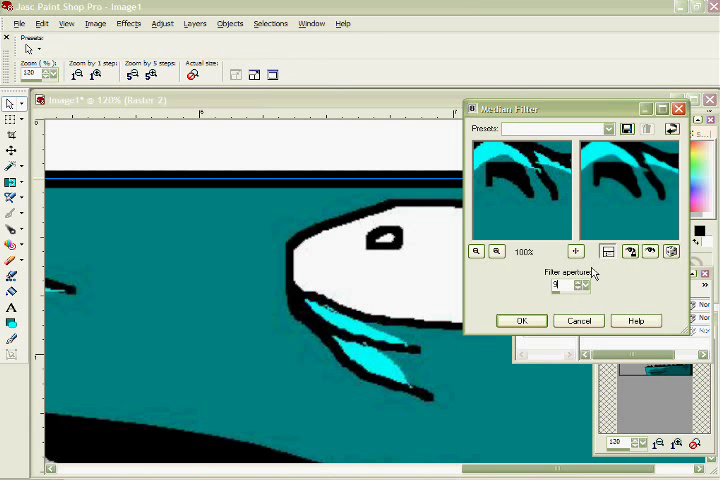
pyautogui.click(476, 251)
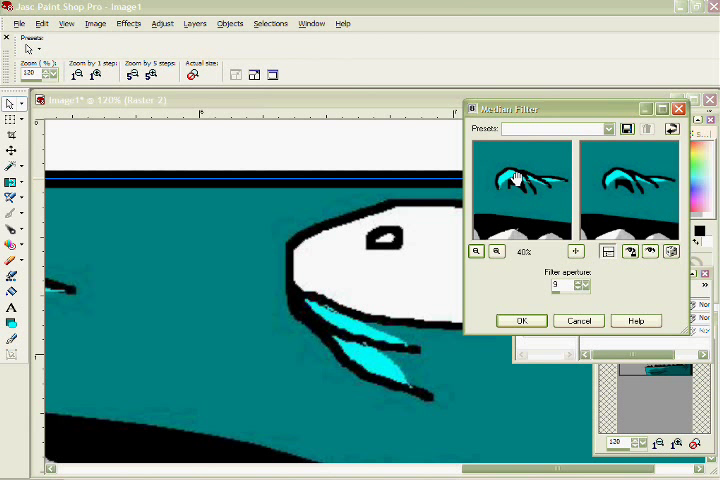
pyautogui.moveTo(513, 160)
pyautogui.mouseDown()
pyautogui.moveTo(523, 190)
pyautogui.moveTo(500, 230)
pyautogui.mouseUp()
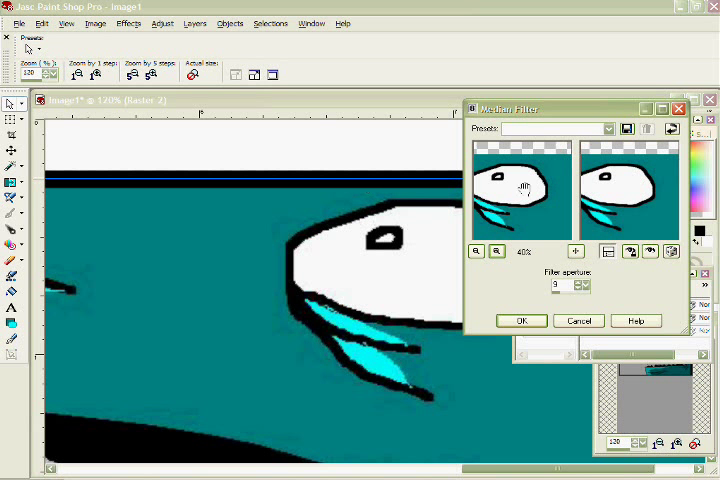
pyautogui.moveTo(525, 190); pyautogui.dragTo(530, 150)
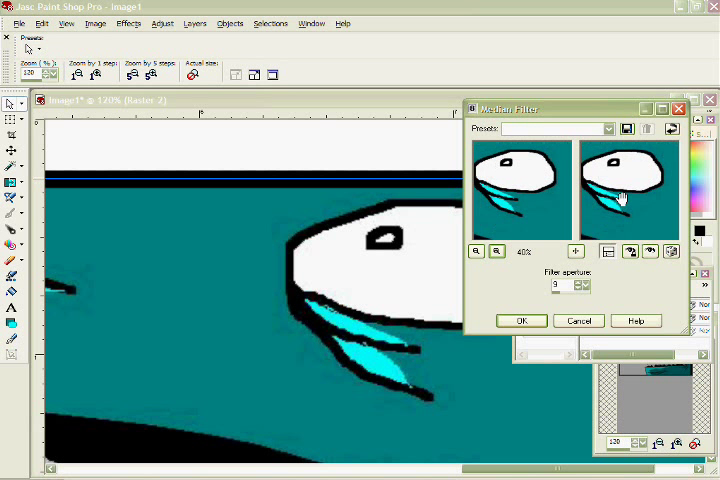
pyautogui.click(513, 324)
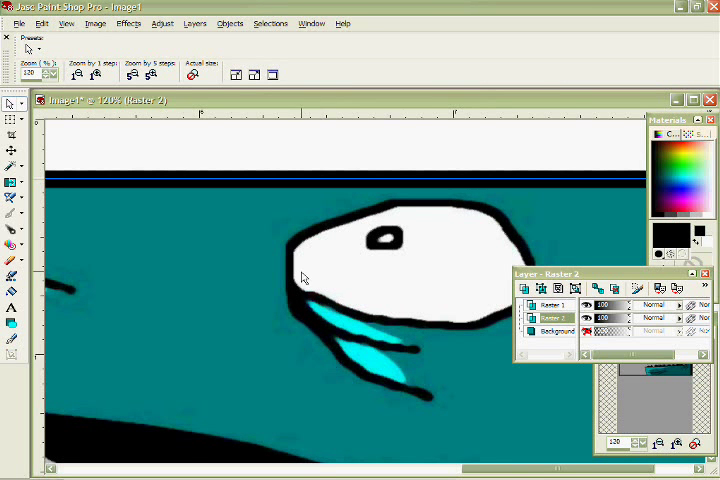
pyautogui.scroll(-3, 300, 278)
pyautogui.scroll(-2, 300, 258)
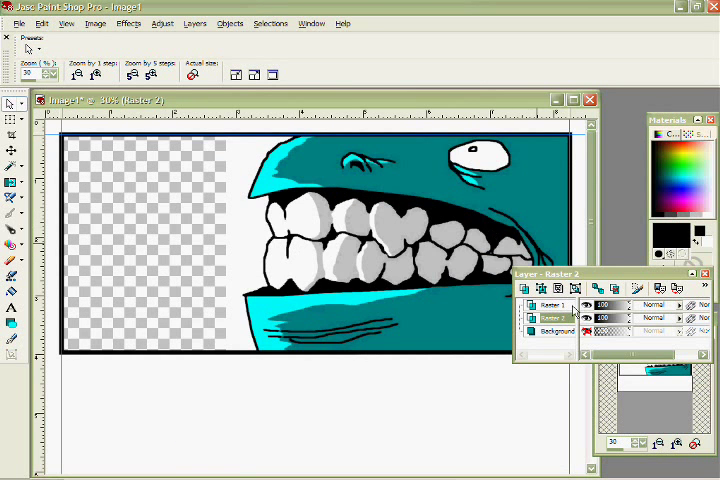
# Make the Background layer visible and choose the Text tool
pyautogui.click(587, 332)
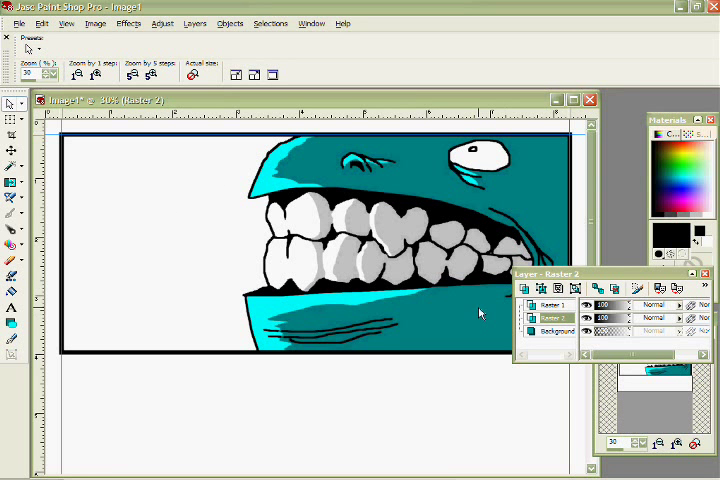
pyautogui.click(12, 312)
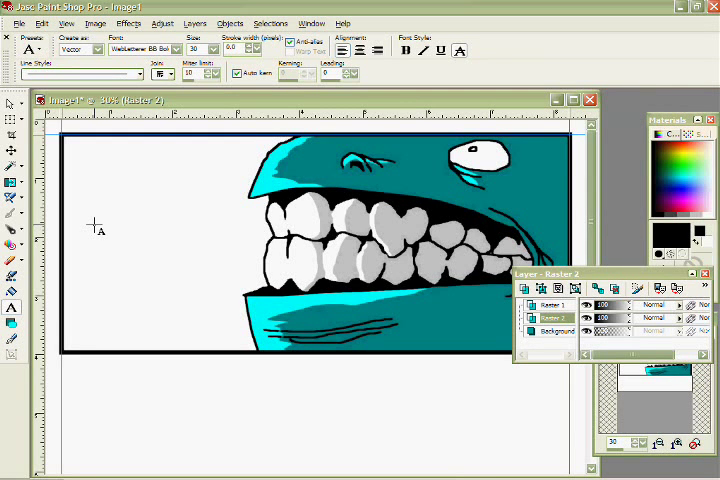
# Cancel a first caption draft in Text Entry and restart the caption in the blank area left of the monster
pyautogui.click(100, 228)
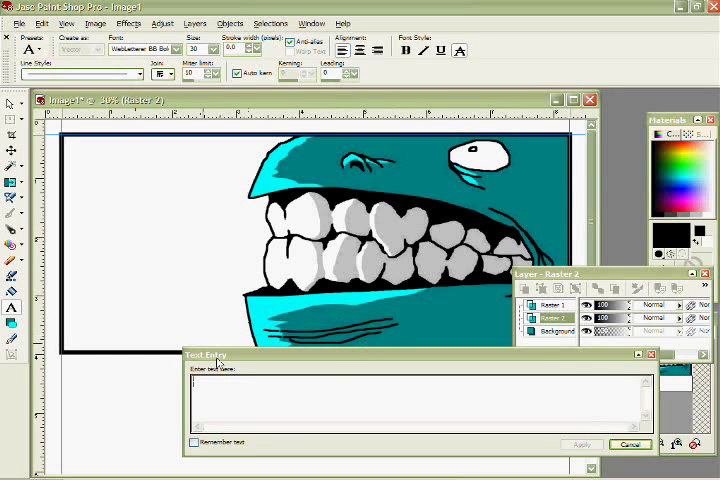
pyautogui.moveTo(220, 357); pyautogui.dragTo(122, 334)
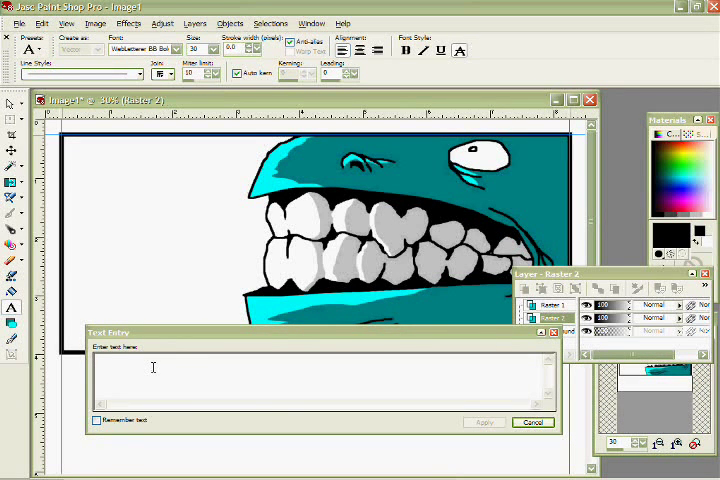
pyautogui.write('A')
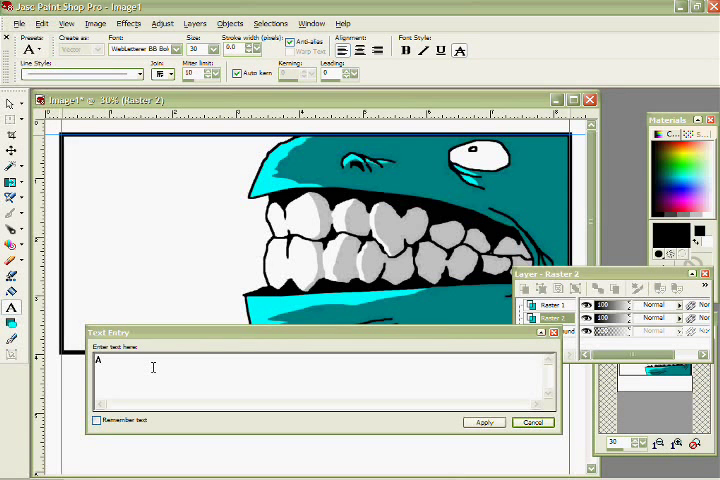
pyautogui.press('BackSpace')
pyautogui.write('T')
pyautogui.write('eed to eat soon.')
pyautogui.hotkey('ctrl', 'a')
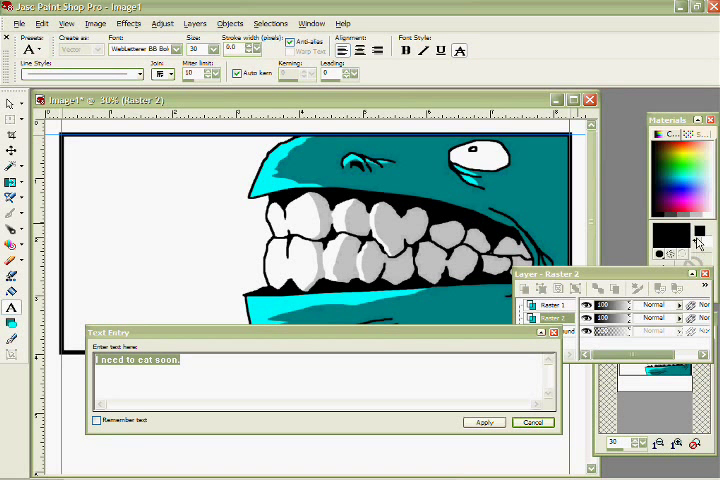
pyautogui.click(698, 240)
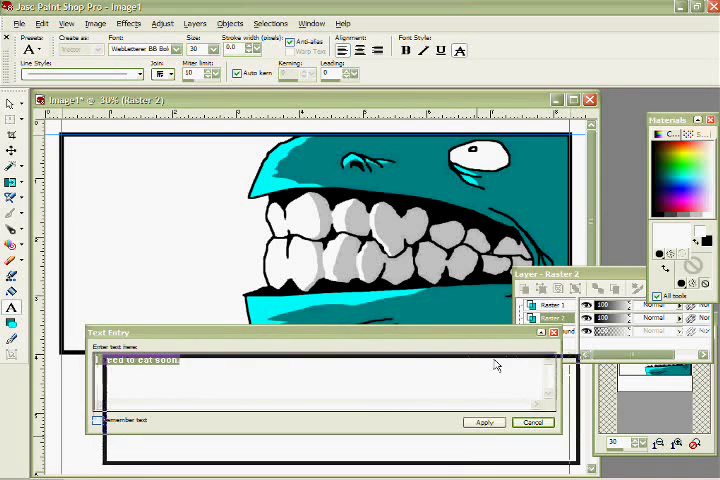
pyautogui.click(562, 455)
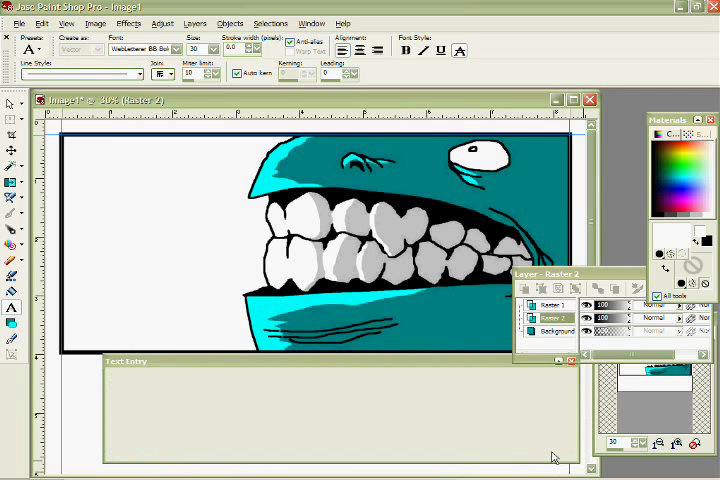
pyautogui.click(147, 258)
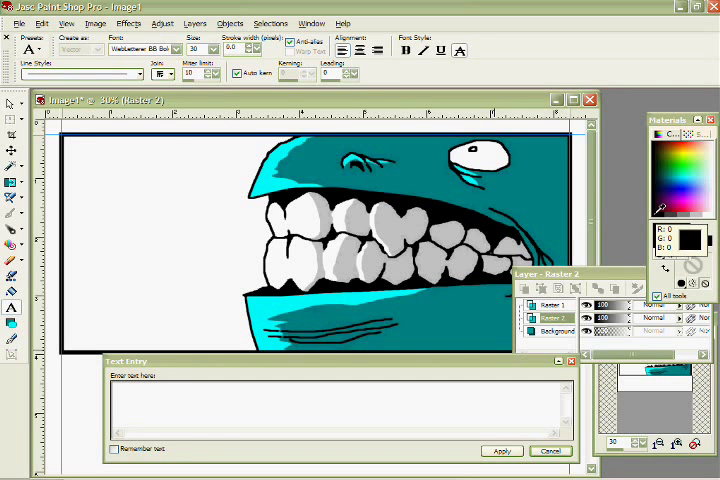
pyautogui.write('THis')
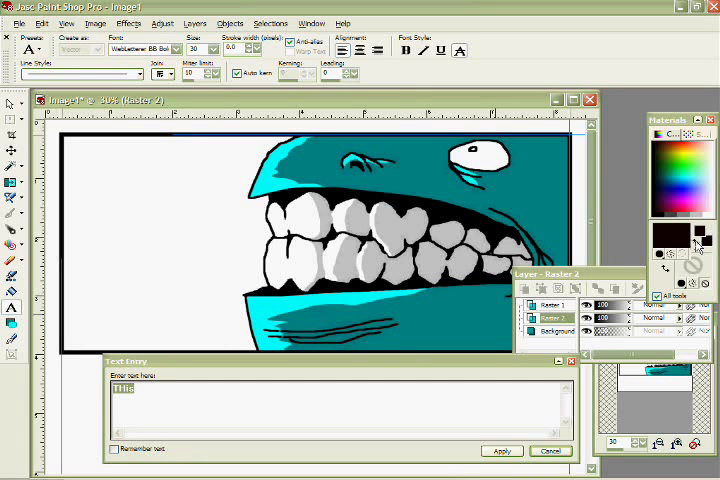
# Enter THIS WOULD BE A GOOD TIME TO BRUSH MY TEETH broken into four centred lines in black
pyautogui.click(668, 278)
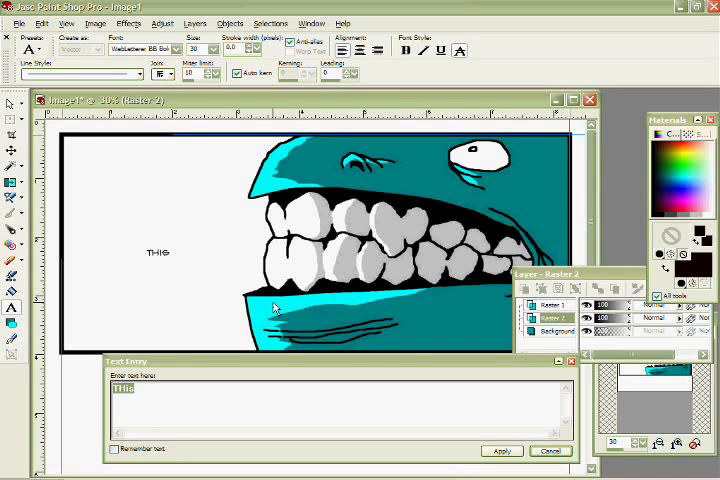
pyautogui.write('this')
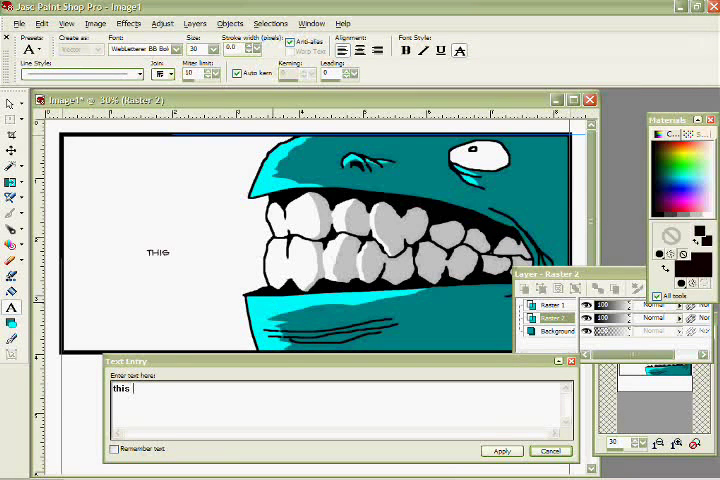
pyautogui.write(' would be')
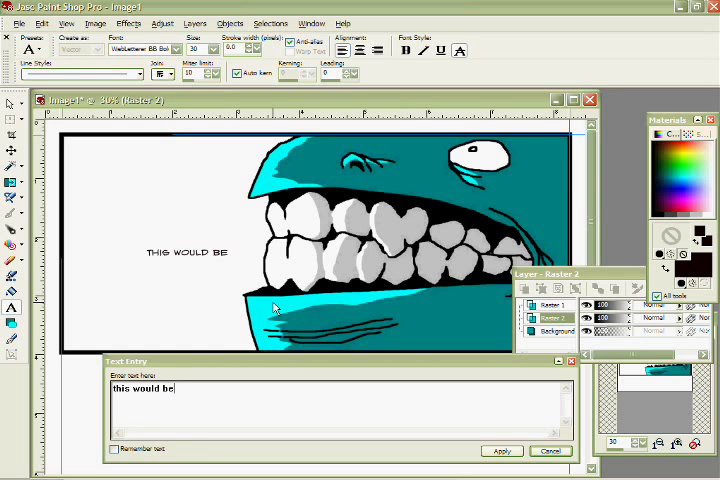
pyautogui.write('good ')
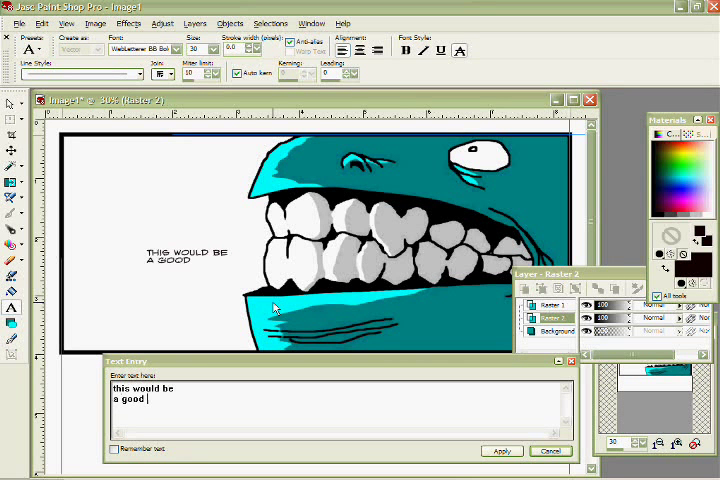
pyautogui.write('time to ')
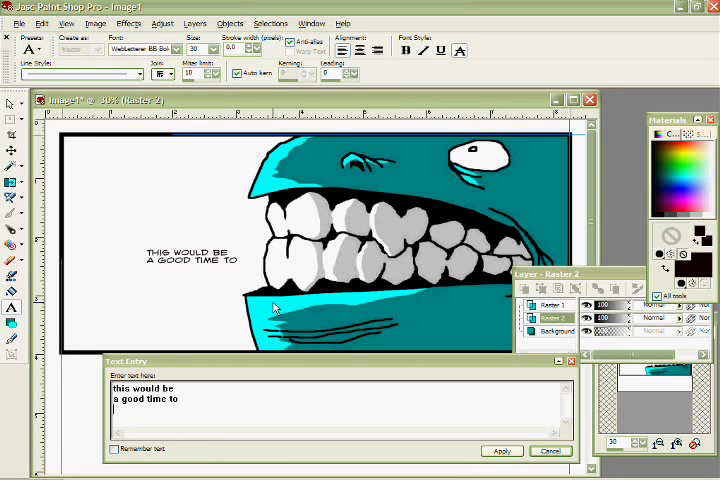
pyautogui.write('rush my ')
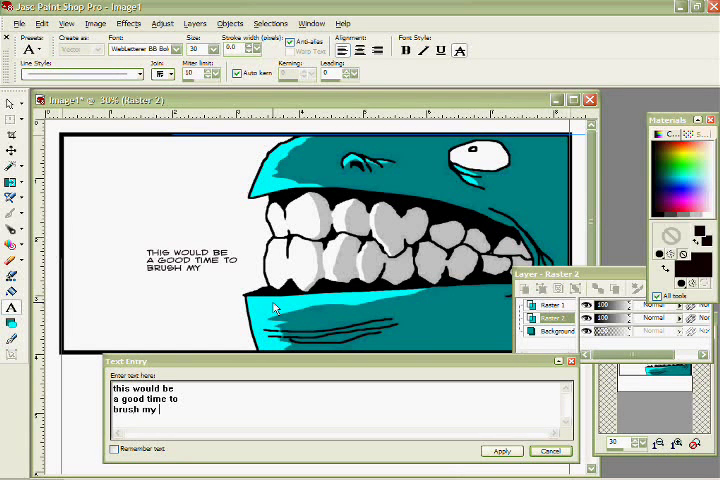
pyautogui.write('teeth.')
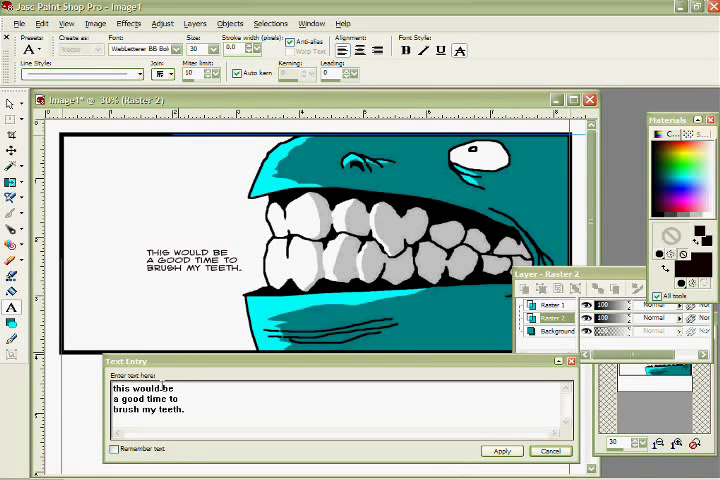
pyautogui.press('Return')
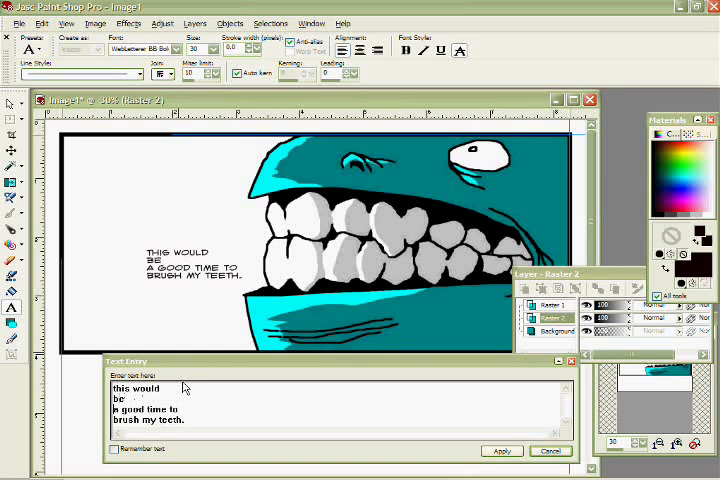
pyautogui.press('Delete')
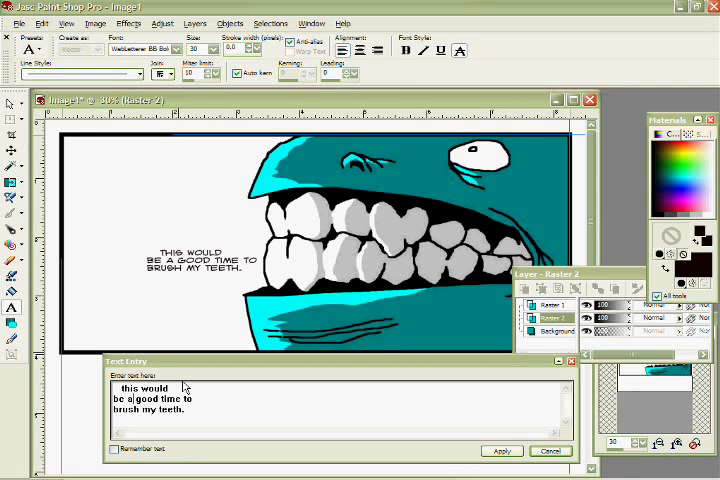
pyautogui.press('Return')
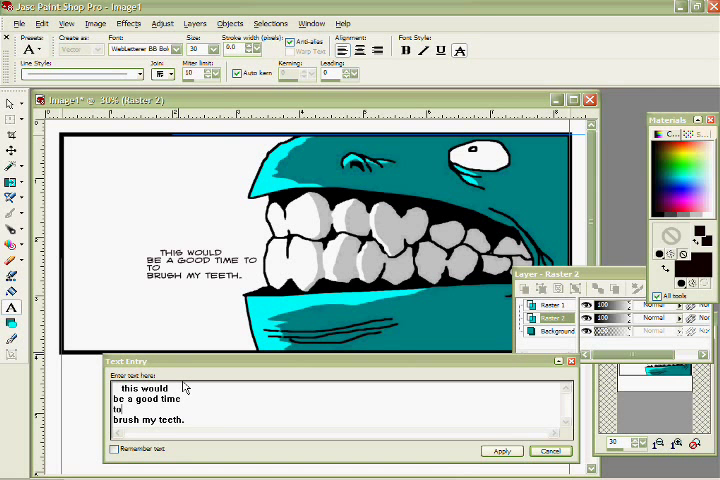
pyautogui.press('Delete')
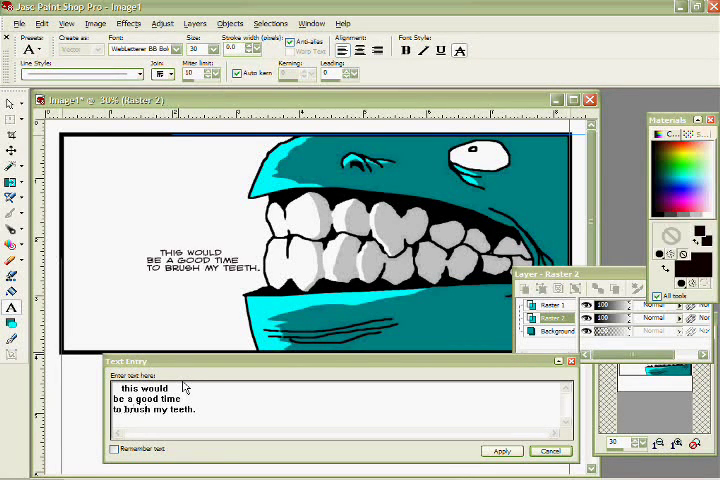
pyautogui.press('Return')
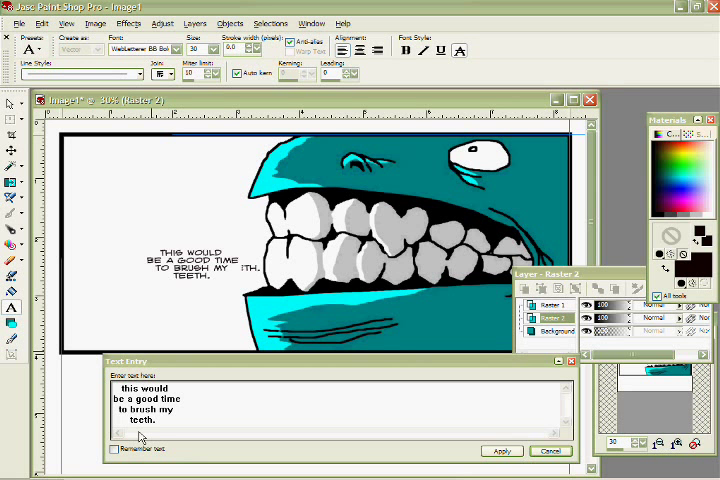
pyautogui.click(501, 452)
# Raise the caption to size 36, apply it as vector text on Vector 1, and nudge it up-left
pyautogui.hotkey('ctrl', 'a')
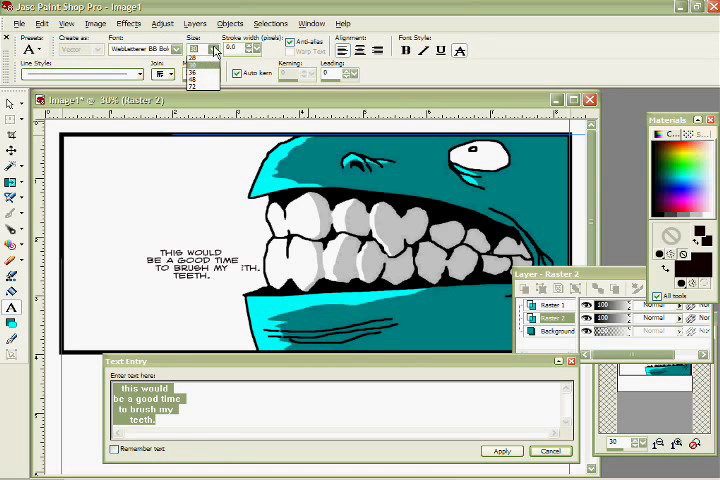
pyautogui.click(213, 73)
pyautogui.click(195, 155)
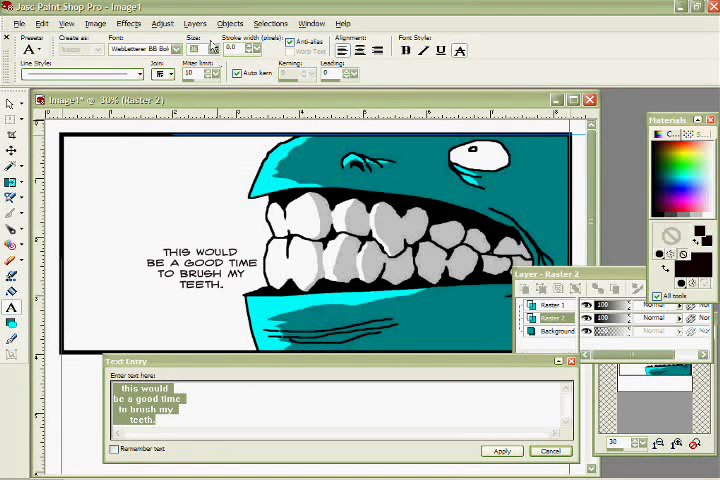
pyautogui.click(502, 451)
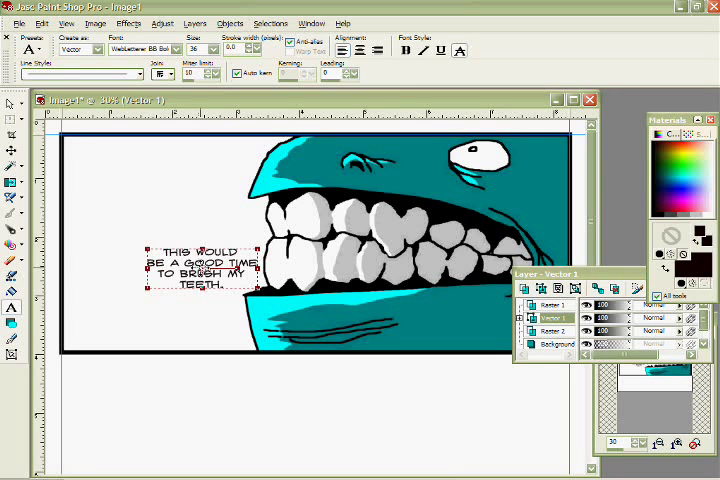
pyautogui.moveTo(200, 270); pyautogui.dragTo(173, 240)
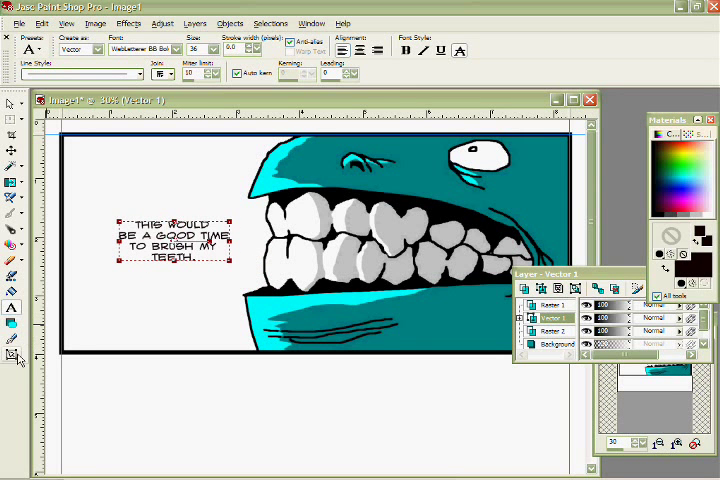
# Choose the Ellipse preset shape, undo a solid black trial ellipse and swap colours for an outline
pyautogui.click(11, 322)
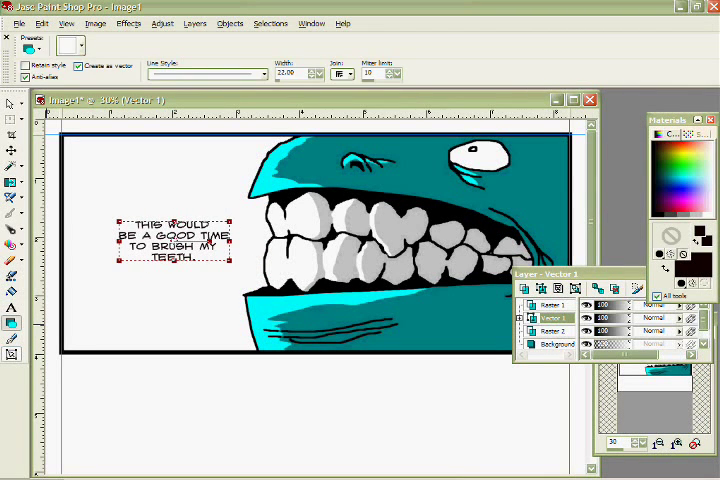
pyautogui.click(81, 47)
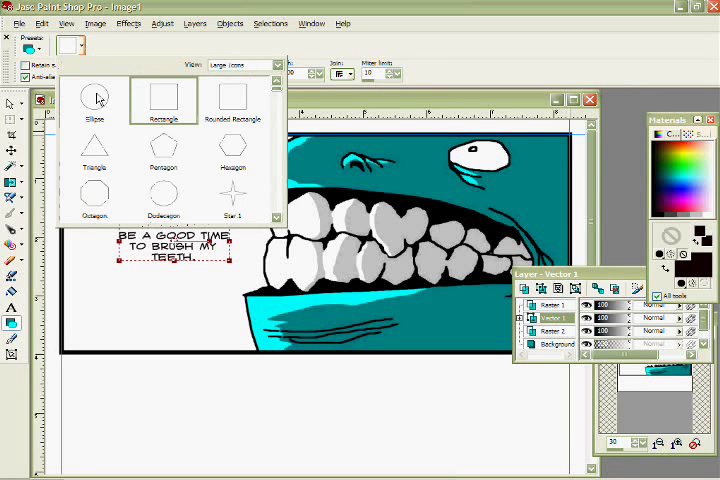
pyautogui.click(98, 98)
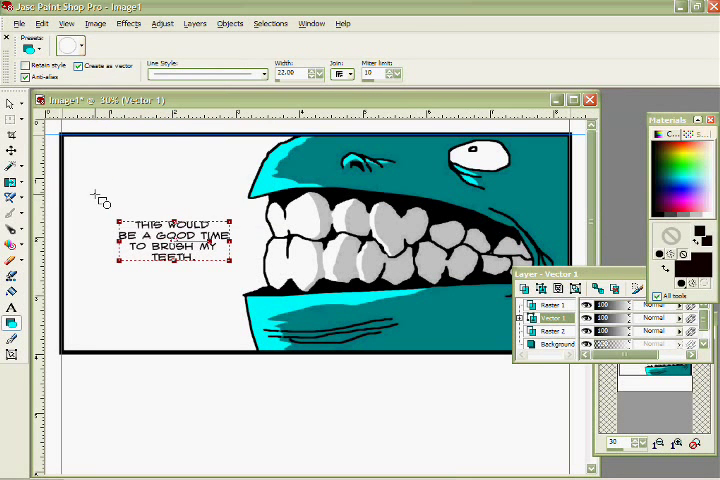
pyautogui.moveTo(117, 164); pyautogui.dragTo(197, 212)
pyautogui.hotkey('ctrl', 'd')
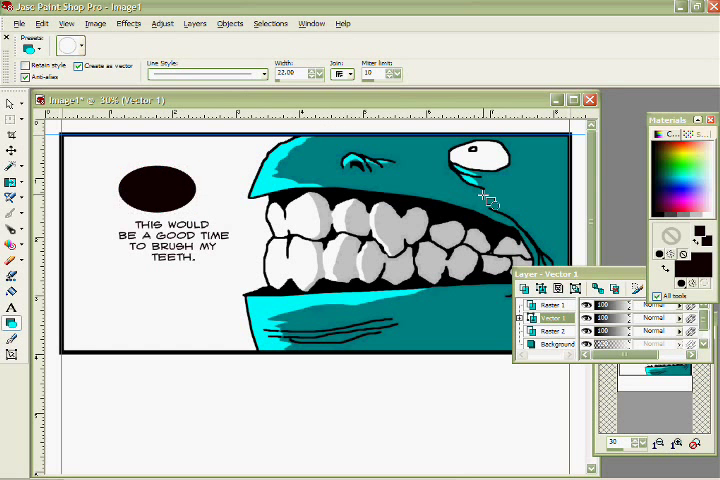
pyautogui.hotkey('ctrl', 'z')
pyautogui.click(668, 272)
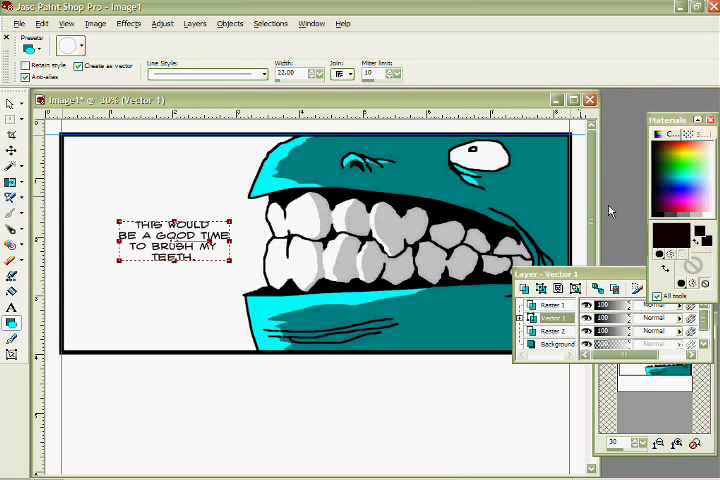
# After thinning the outline and several undone trials, draw an ellipse balloon around the caption and select it
pyautogui.moveTo(147, 160); pyautogui.dragTo(209, 212)
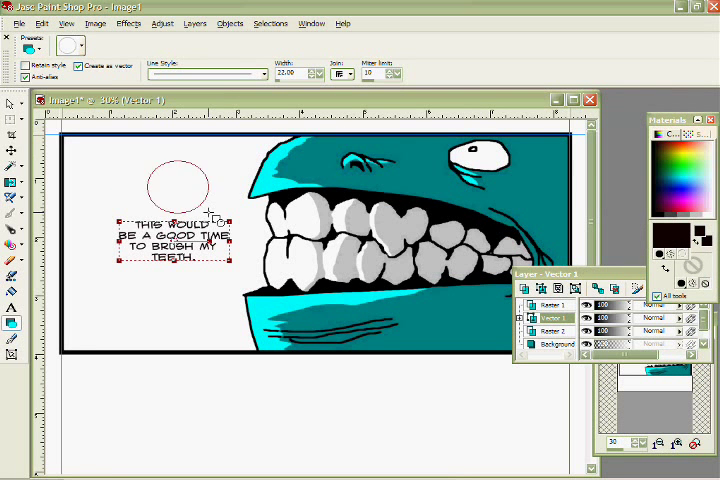
pyautogui.hotkey('ctrl', 'z')
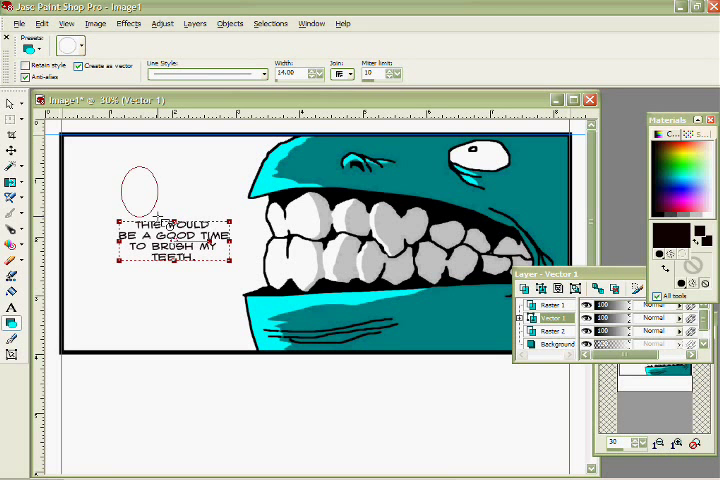
pyautogui.click(316, 77)
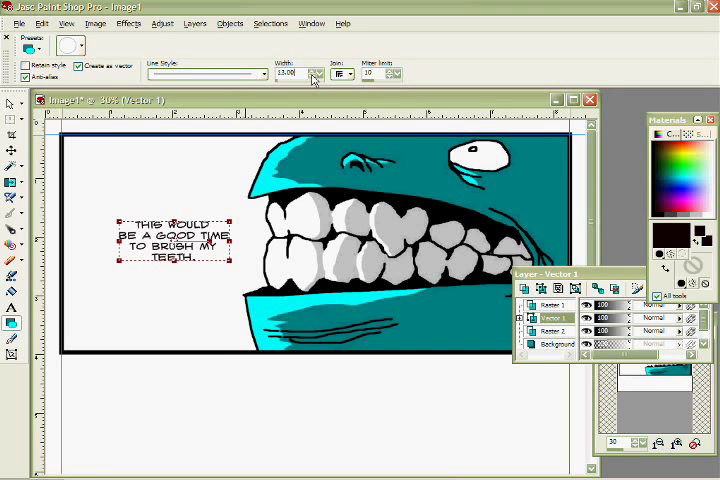
pyautogui.moveTo(143, 180); pyautogui.dragTo(178, 196)
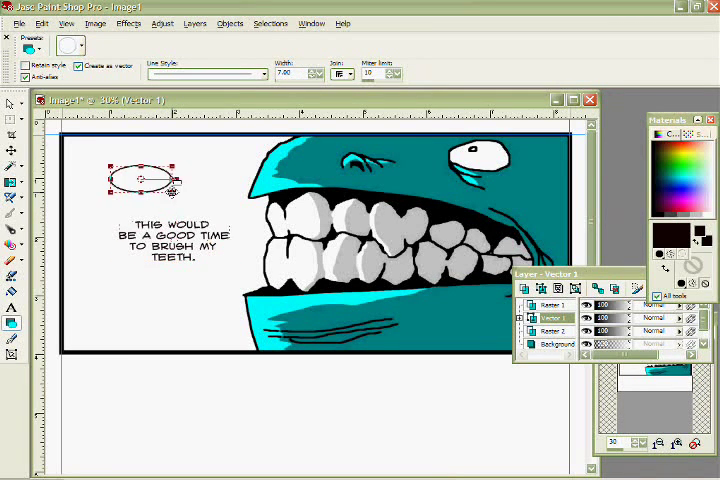
pyautogui.hotkey('ctrl', 'z')
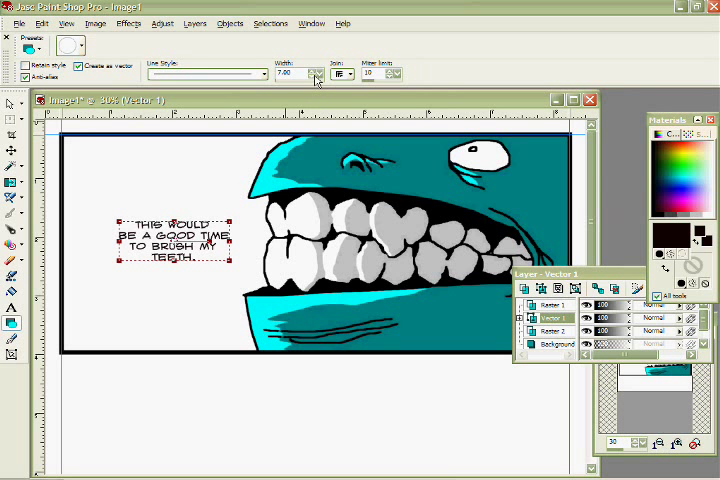
pyautogui.moveTo(135, 155); pyautogui.dragTo(215, 195)
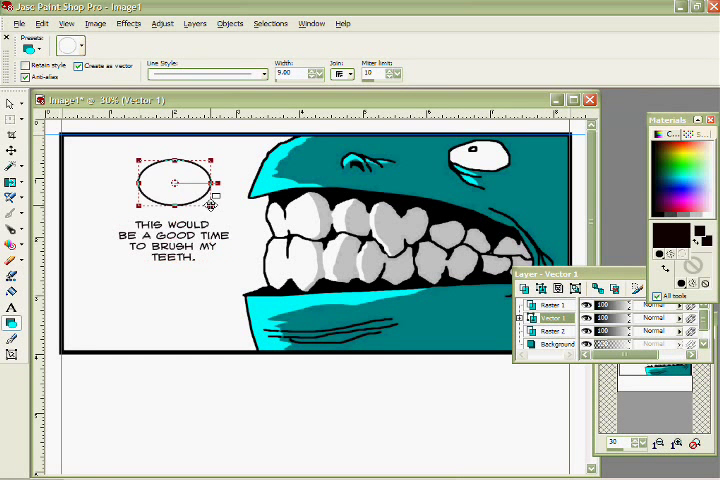
pyautogui.hotkey('ctrl', 'z')
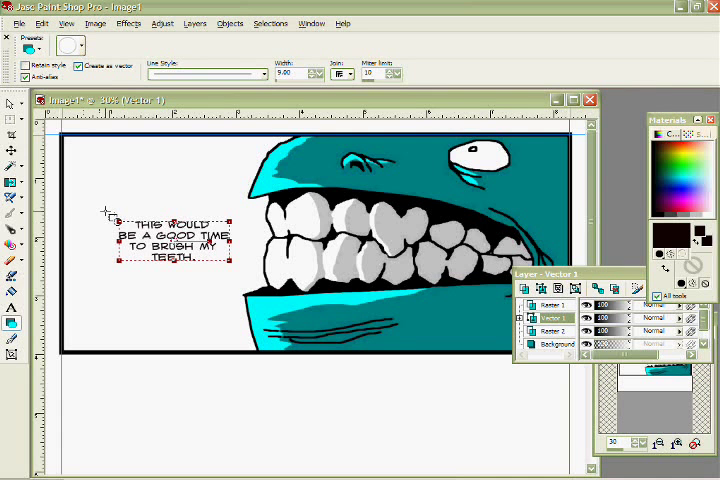
pyautogui.moveTo(100, 215); pyautogui.dragTo(247, 276)
pyautogui.click(152, 215)
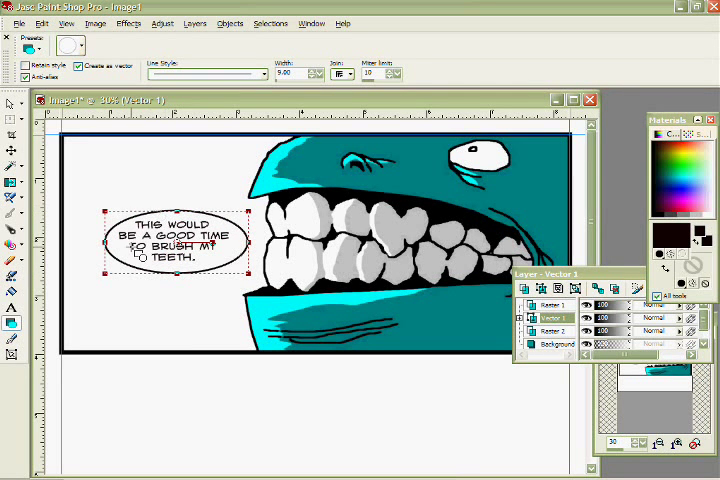
# Tighten the balloon's sides and nudge it into place so it neatly frames the four-line caption
pyautogui.moveTo(203, 250)
pyautogui.mouseDown()
pyautogui.moveTo(201, 243)
pyautogui.moveTo(214, 238)
pyautogui.mouseUp()
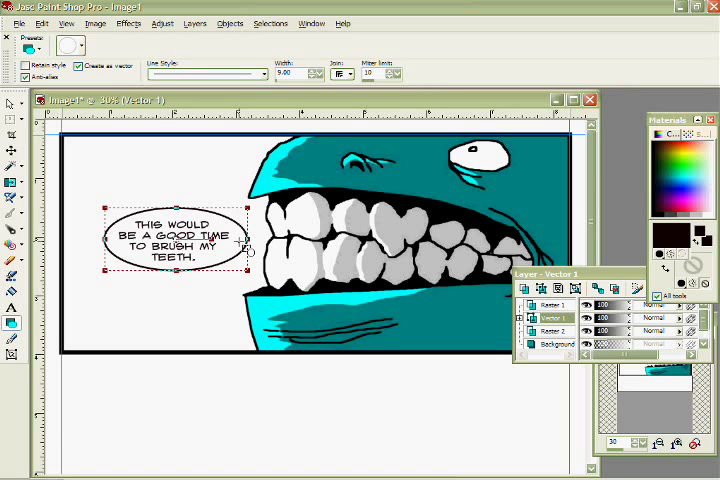
pyautogui.moveTo(248, 238); pyautogui.dragTo(243, 238)
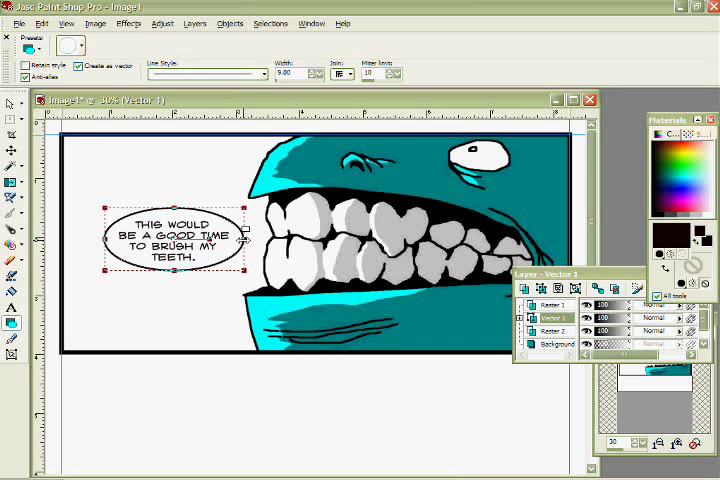
pyautogui.moveTo(105, 238); pyautogui.dragTo(110, 238)
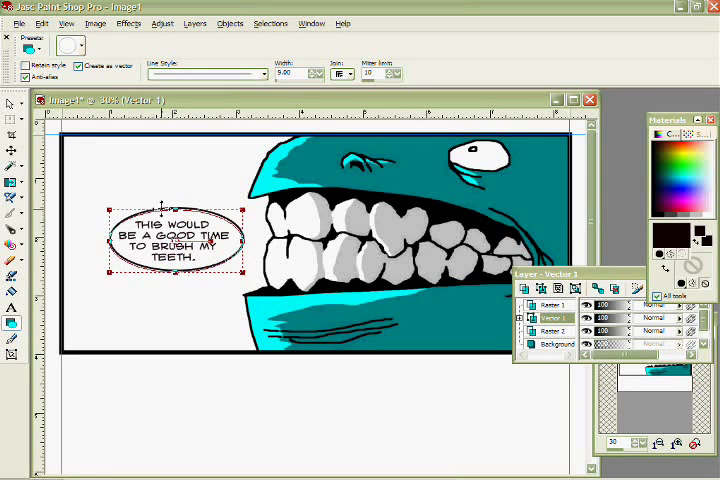
pyautogui.moveTo(162, 208)
pyautogui.mouseDown()
pyautogui.moveTo(169, 207)
pyautogui.moveTo(162, 205)
pyautogui.mouseUp()
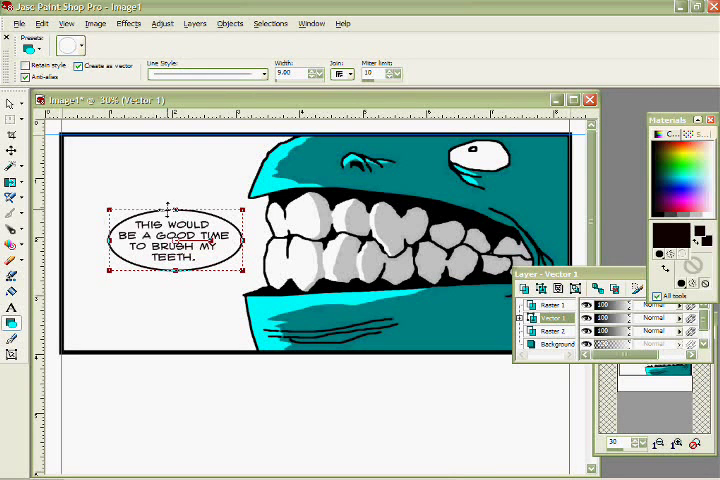
pyautogui.moveTo(175, 218); pyautogui.dragTo(171, 214)
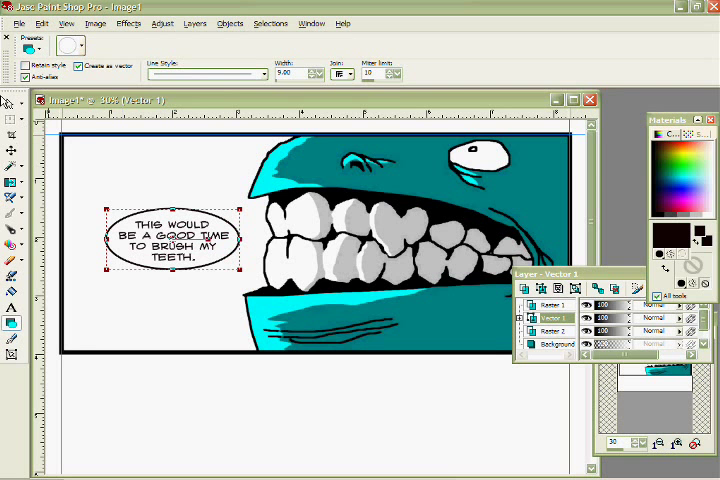
pyautogui.press('z')
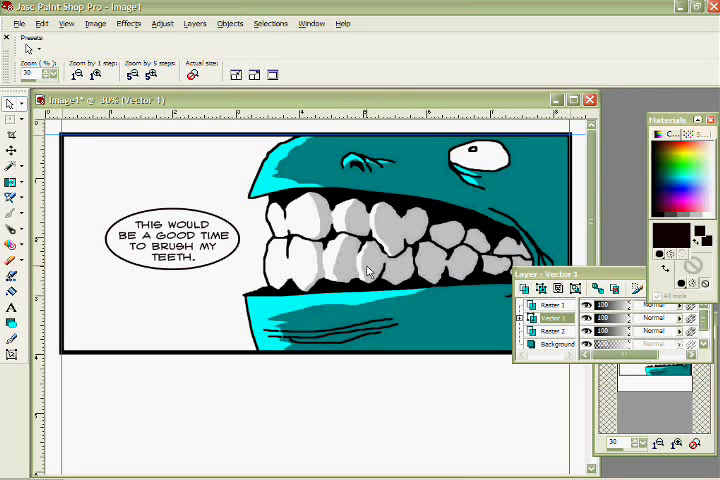
# Zoom in close on the speech balloon and return to Pen Edit mode showing its nodes
pyautogui.click(11, 200)
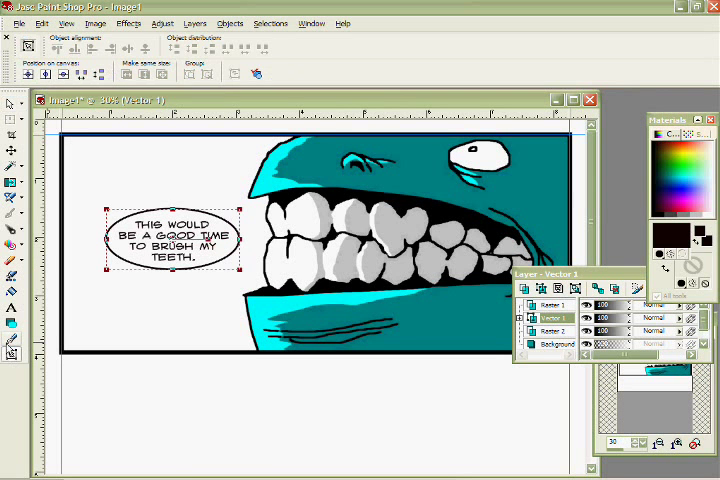
pyautogui.click(12, 341)
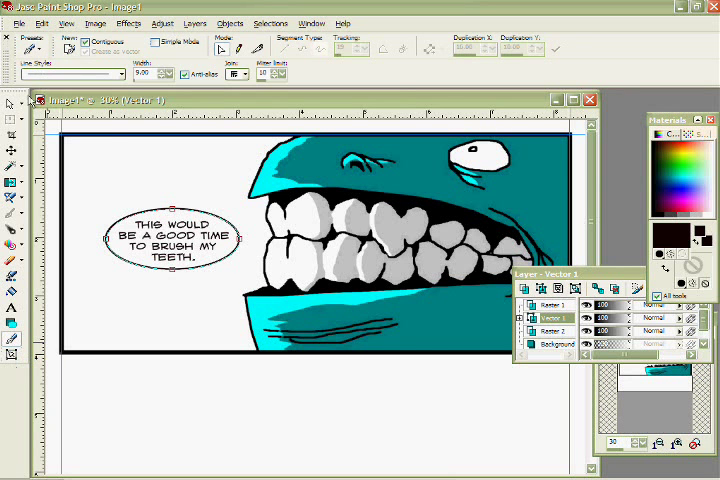
pyautogui.click(24, 104)
pyautogui.click(45, 120)
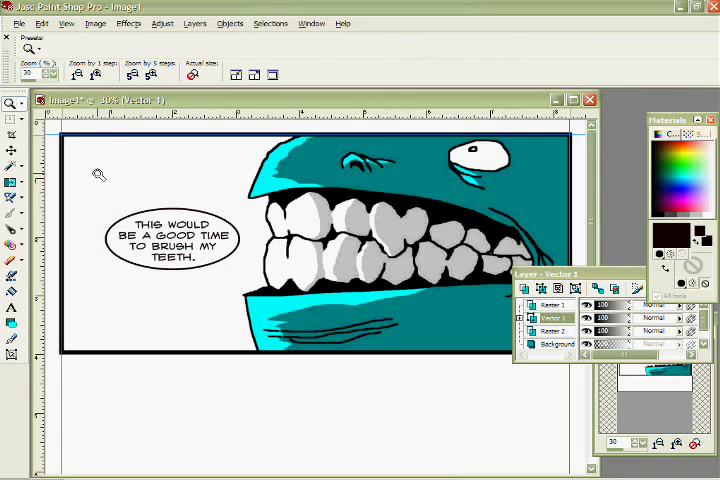
pyautogui.click(275, 275)
pyautogui.click(275, 275)
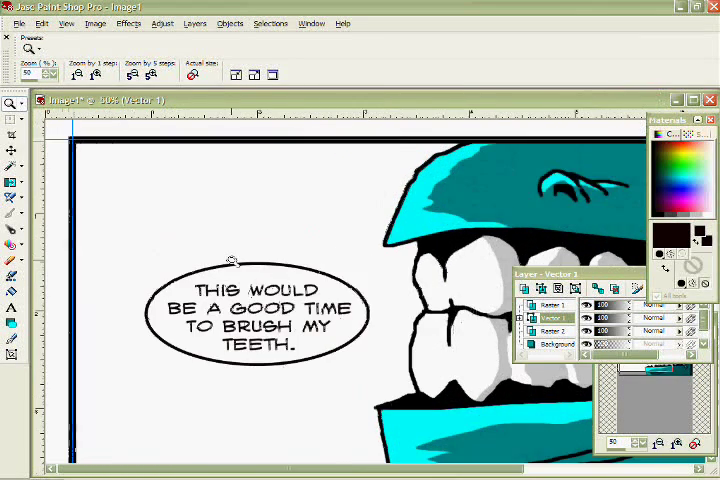
pyautogui.click(290, 295)
pyautogui.click(420, 345)
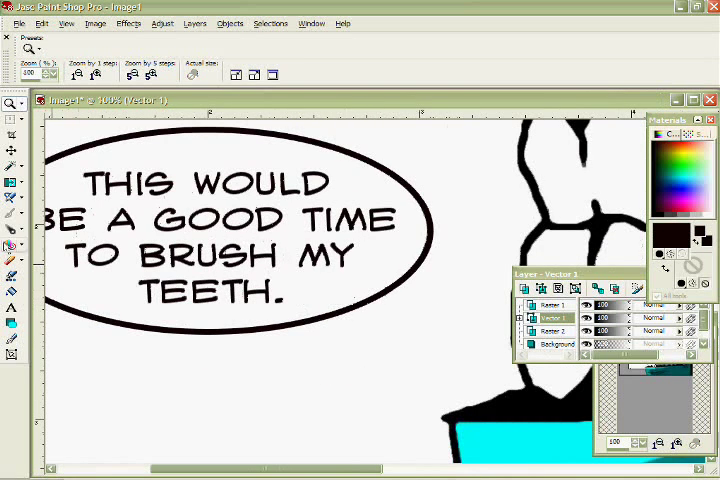
pyautogui.click(11, 198)
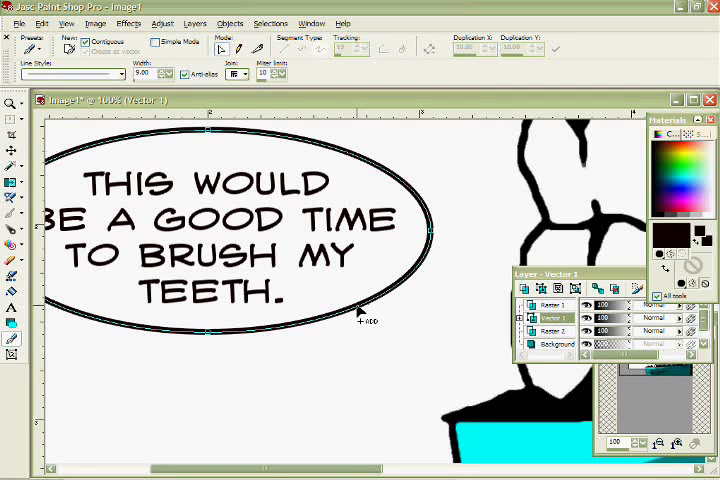
# Add a node on the balloon's lower right and pull it into a curved tail aimed at the monster's teeth
pyautogui.click(370, 303)
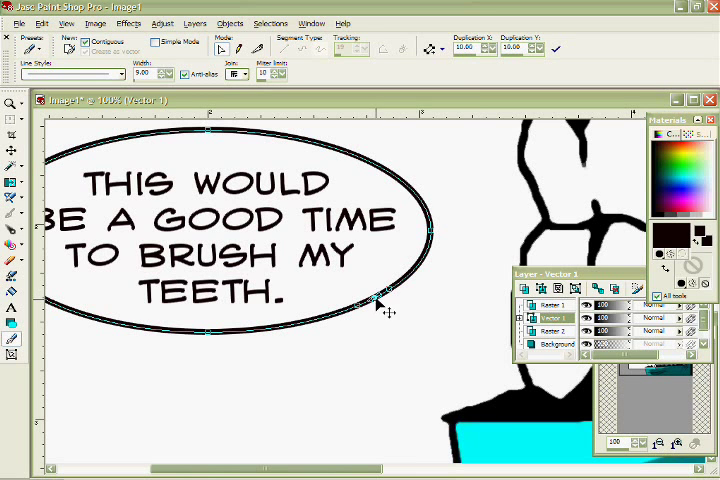
pyautogui.moveTo(387, 305); pyautogui.dragTo(457, 327)
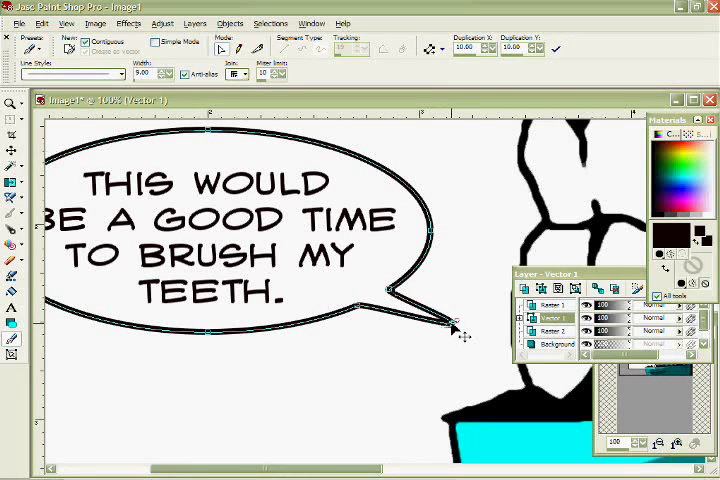
pyautogui.scroll(-2, 463, 336)
pyautogui.scroll(-2, 463, 336)
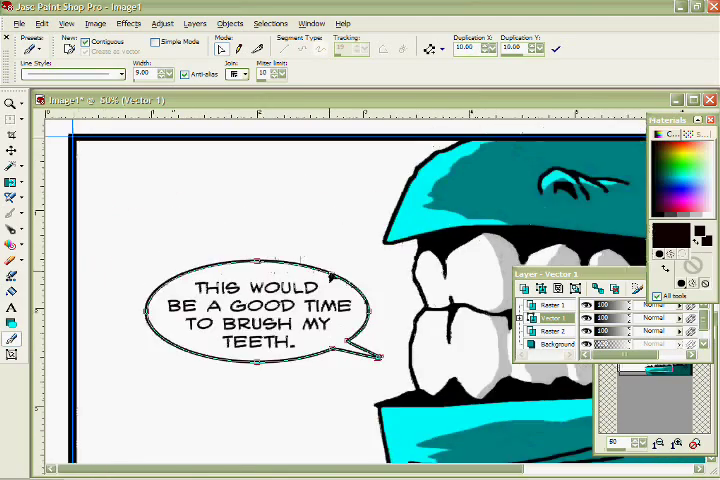
pyautogui.scroll(-1, 463, 336)
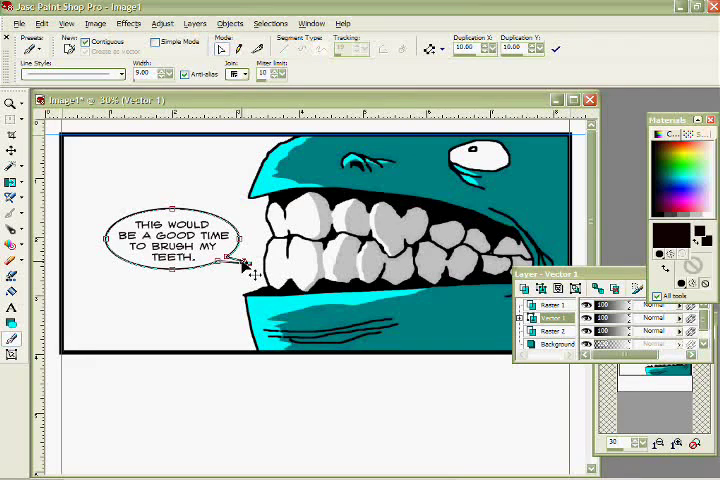
pyautogui.scroll(1, 252, 272)
pyautogui.scroll(1, 252, 272)
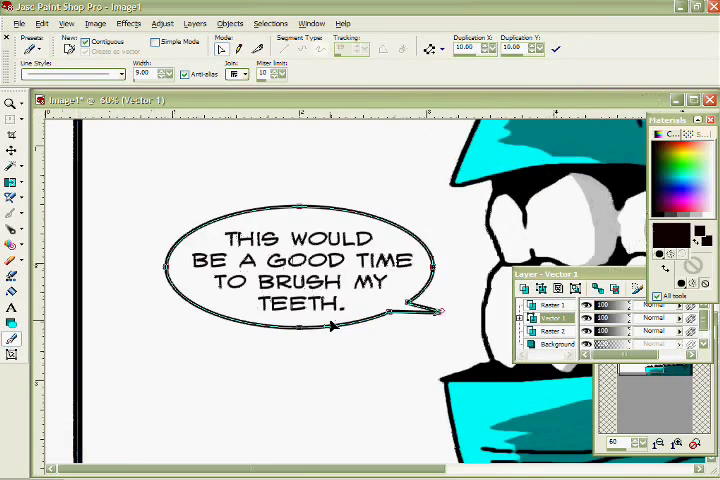
pyautogui.scroll(1, 260, 200)
pyautogui.scroll(1, 398, 320)
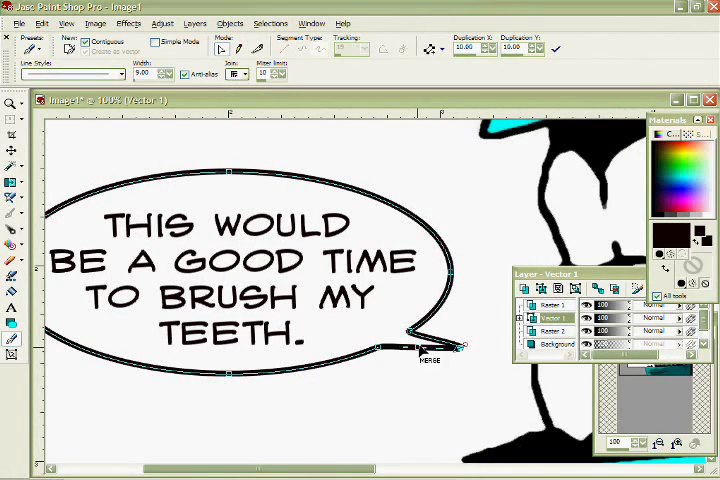
pyautogui.moveTo(420, 348)
pyautogui.mouseDown()
pyautogui.moveTo(421, 356)
pyautogui.moveTo(437, 345)
pyautogui.moveTo(445, 350)
pyautogui.mouseUp()
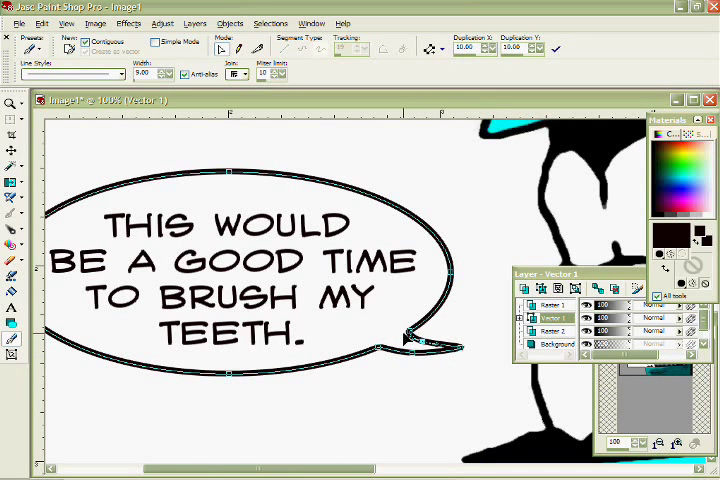
pyautogui.moveTo(465, 352); pyautogui.dragTo(478, 350)
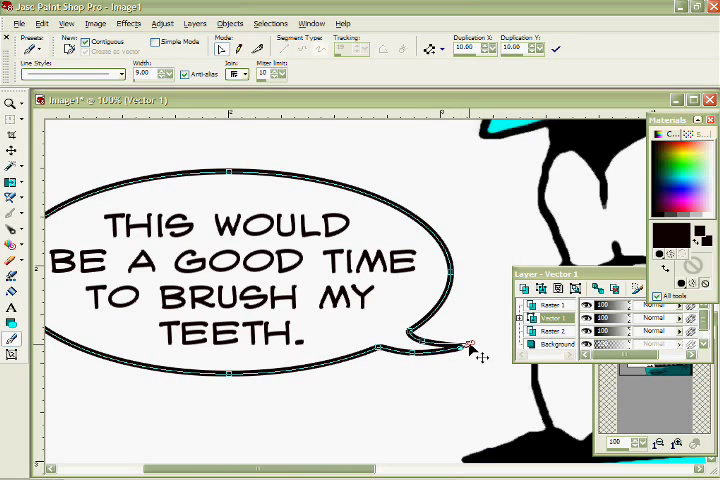
pyautogui.scroll(-1, 330, 310)
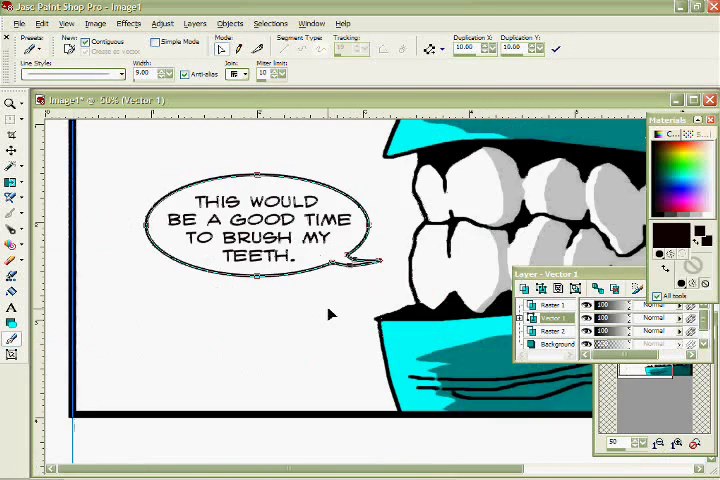
pyautogui.scroll(-2, 330, 310)
pyautogui.press('z')
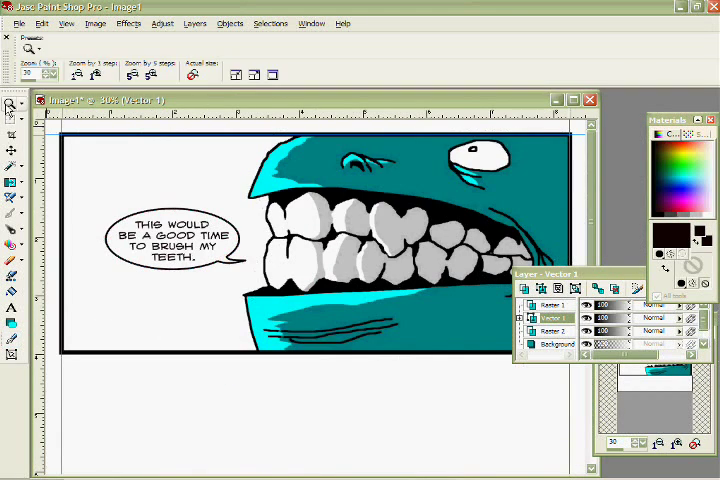
pyautogui.rightClick(370, 245)
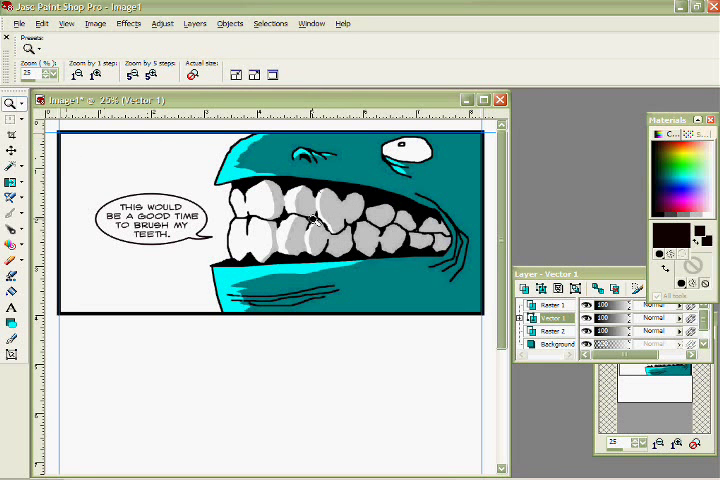
pyautogui.click(161, 24)
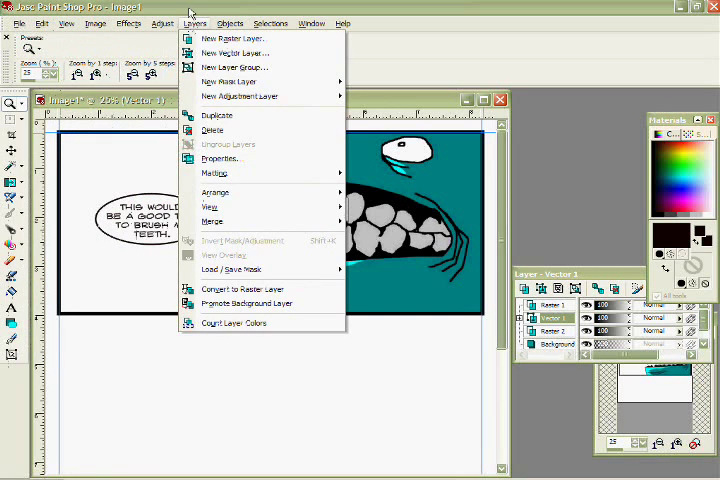
pyautogui.click(192, 22)
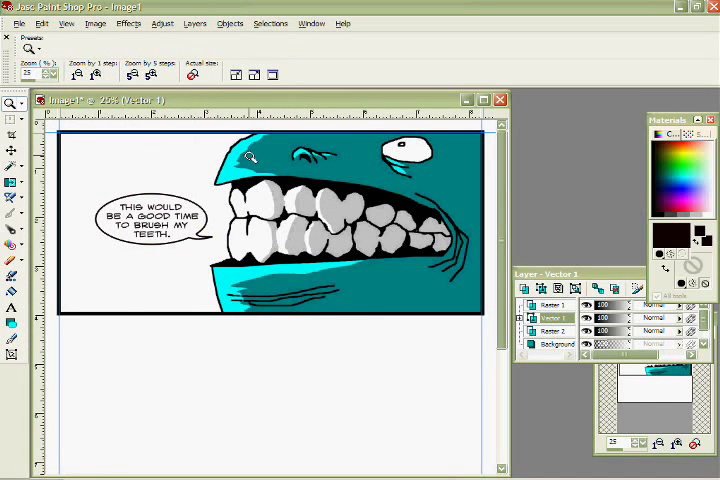